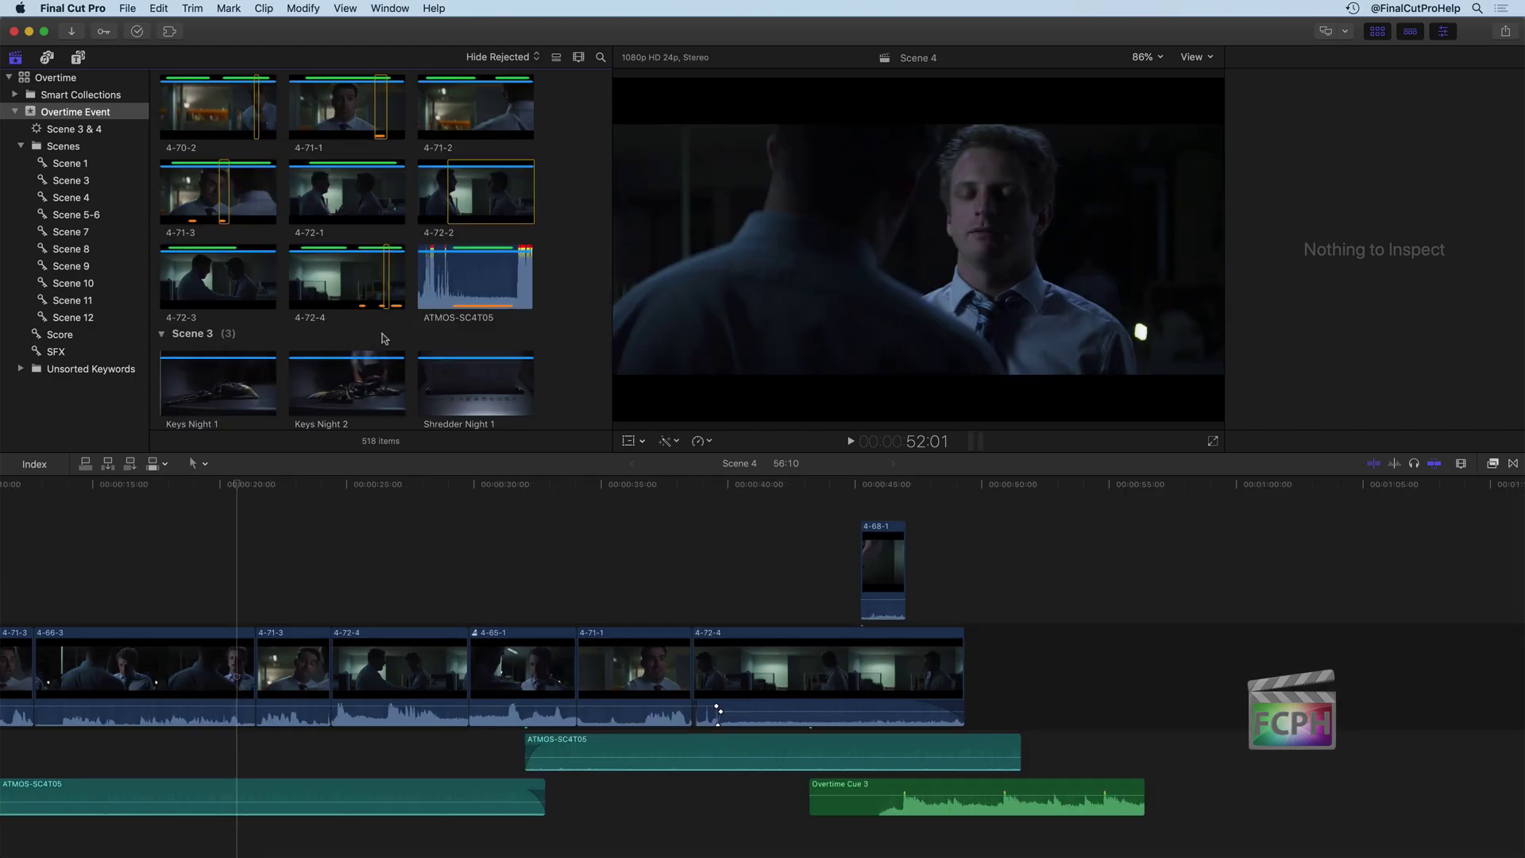
Create a new project named 'Completed Overtime Film' in the Overtime library's event
left_click(83, 81)
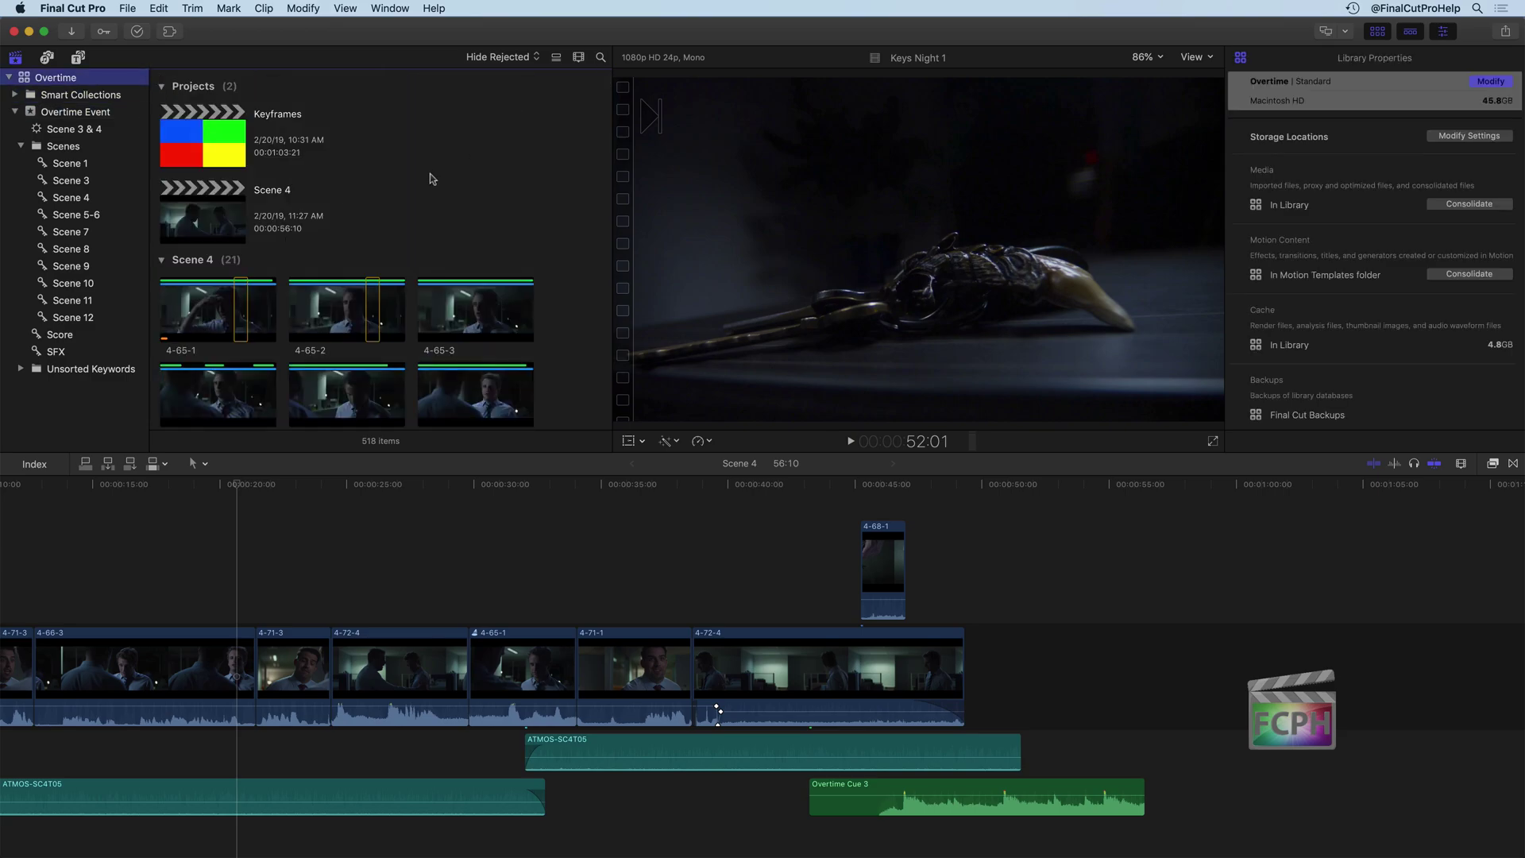
key("super+n")
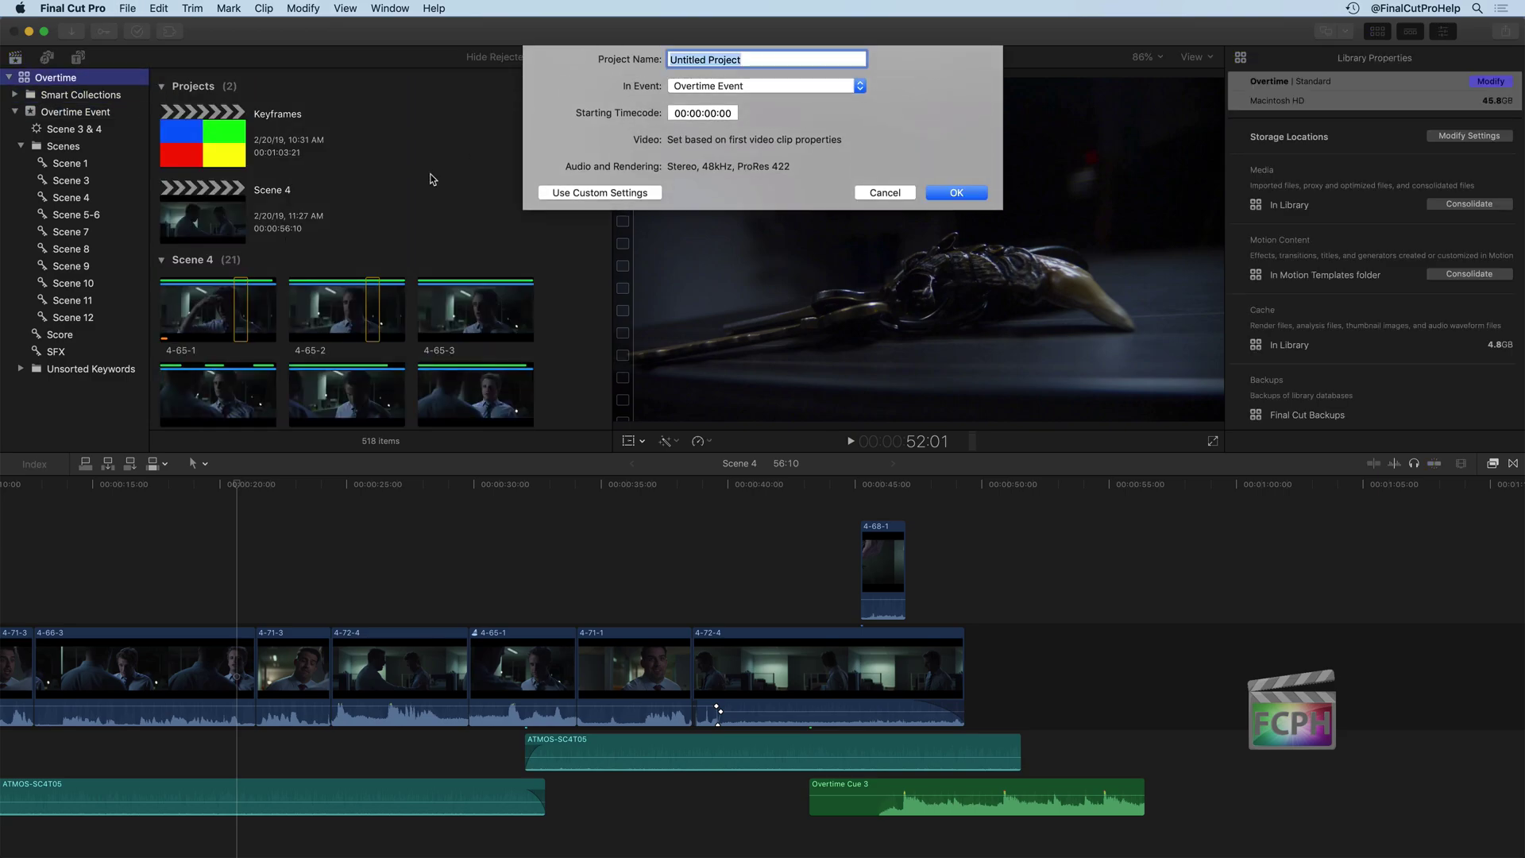
type("Completed Overtime Film")
key("Return")
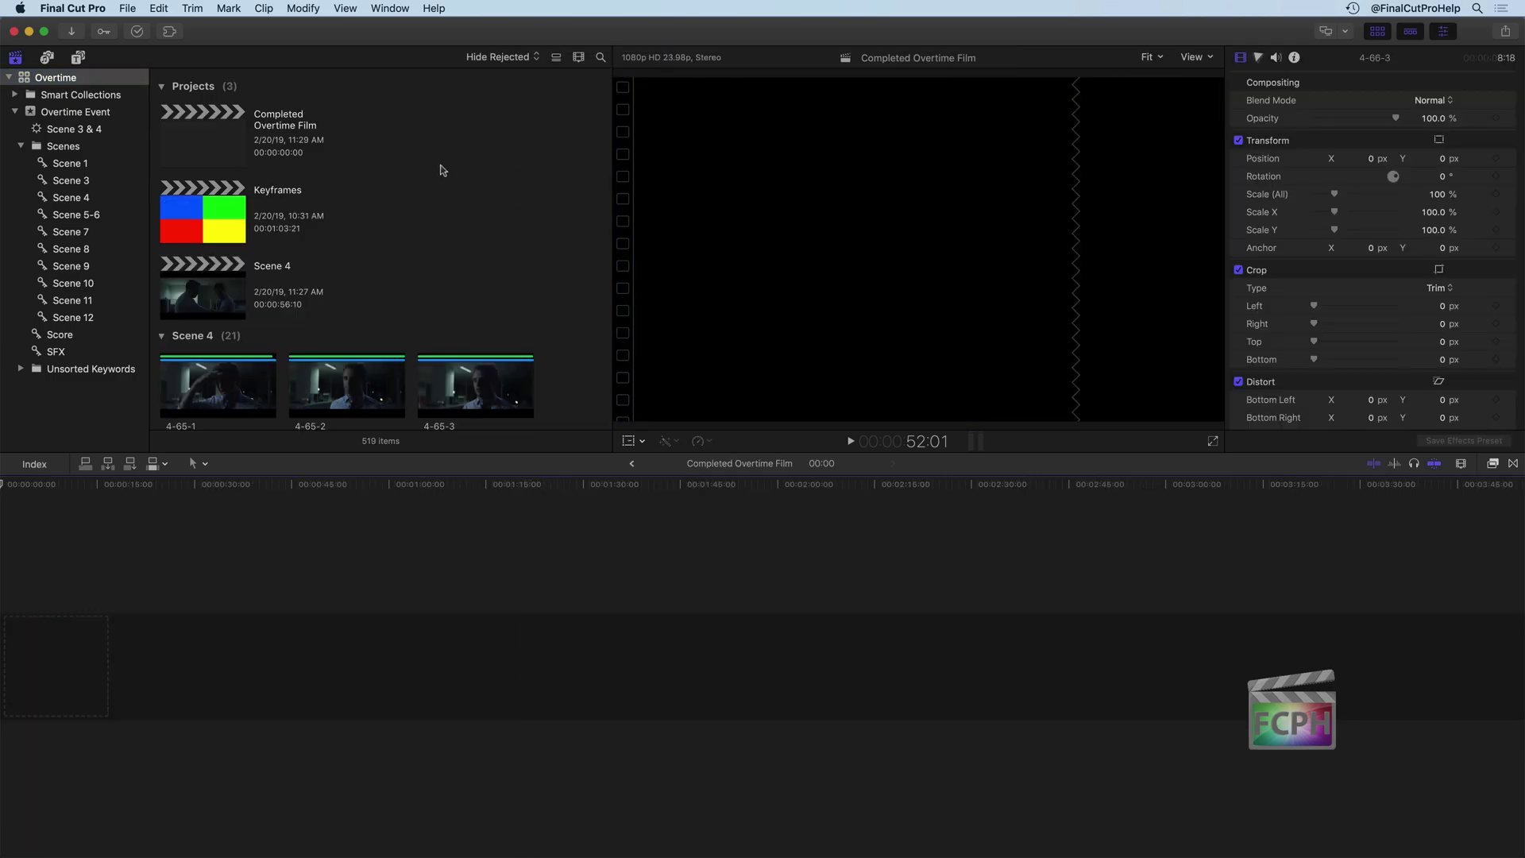
Show the browser clips as a list sorted by Duration, longest first
left_click(557, 59)
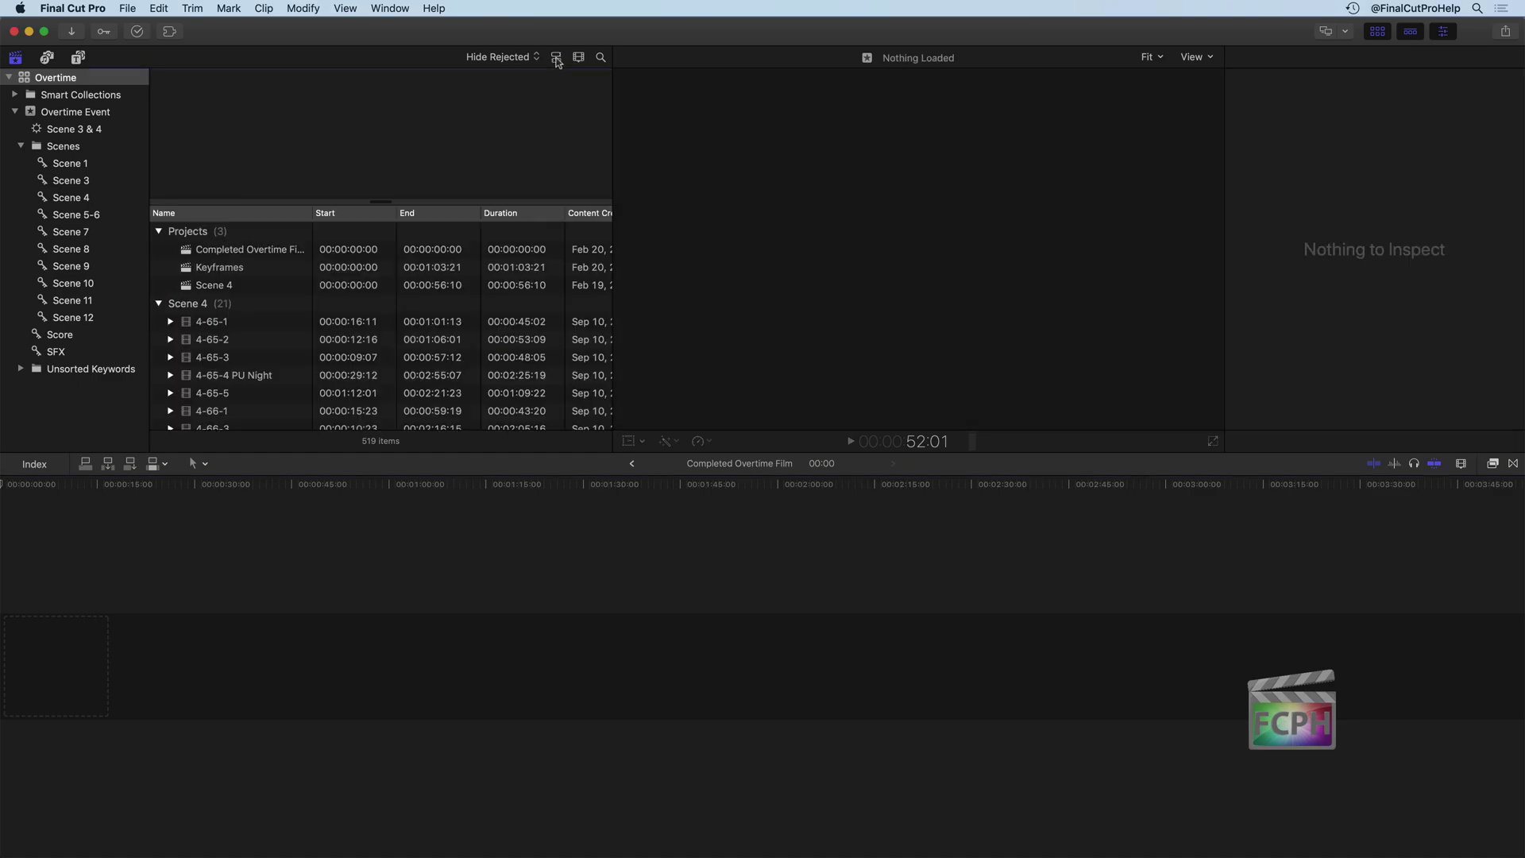
left_click(510, 213)
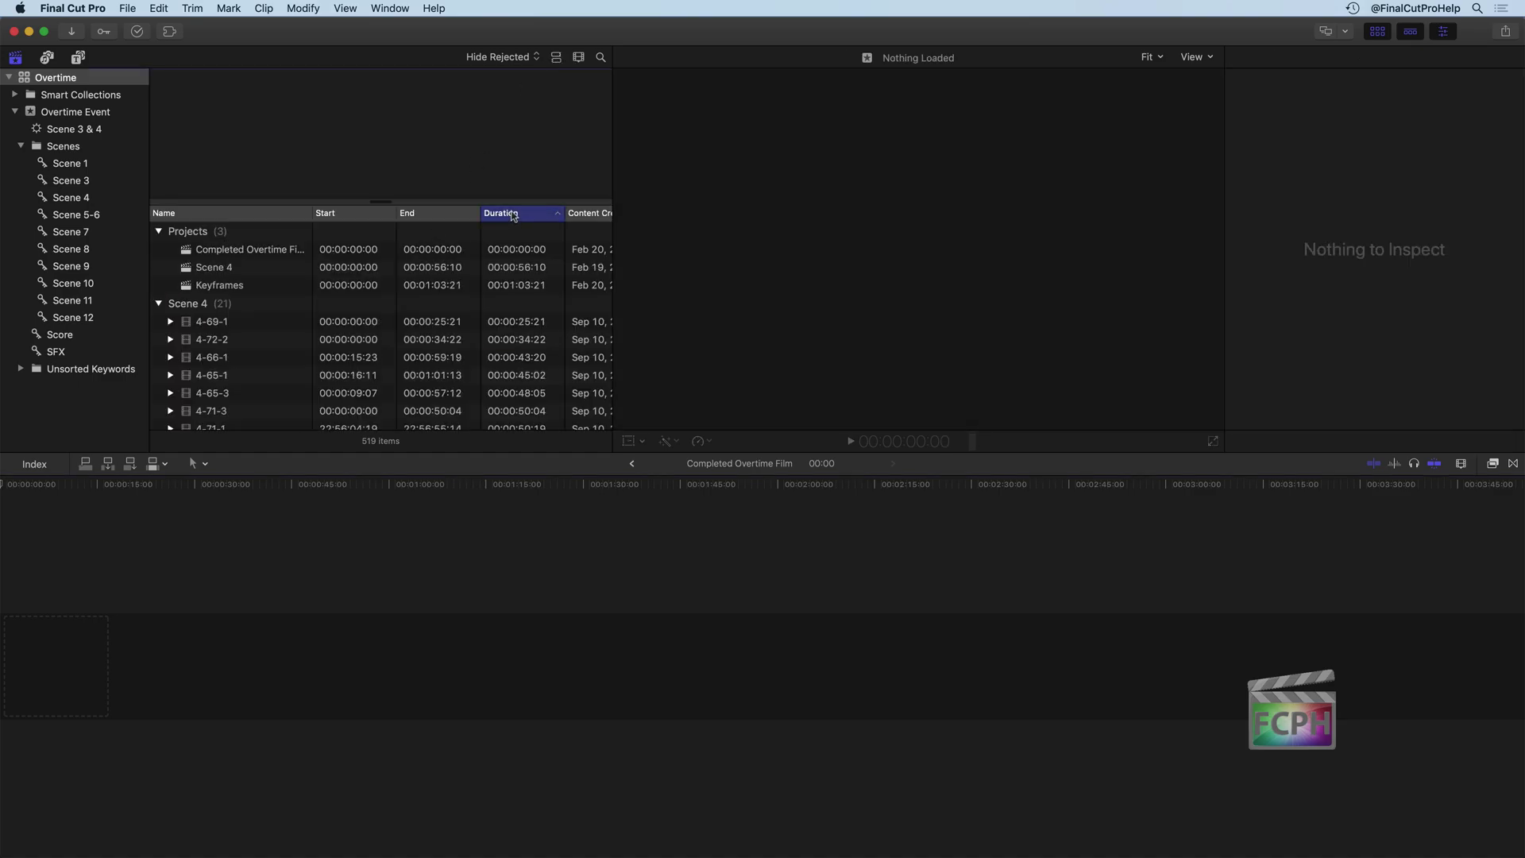
left_click(513, 213)
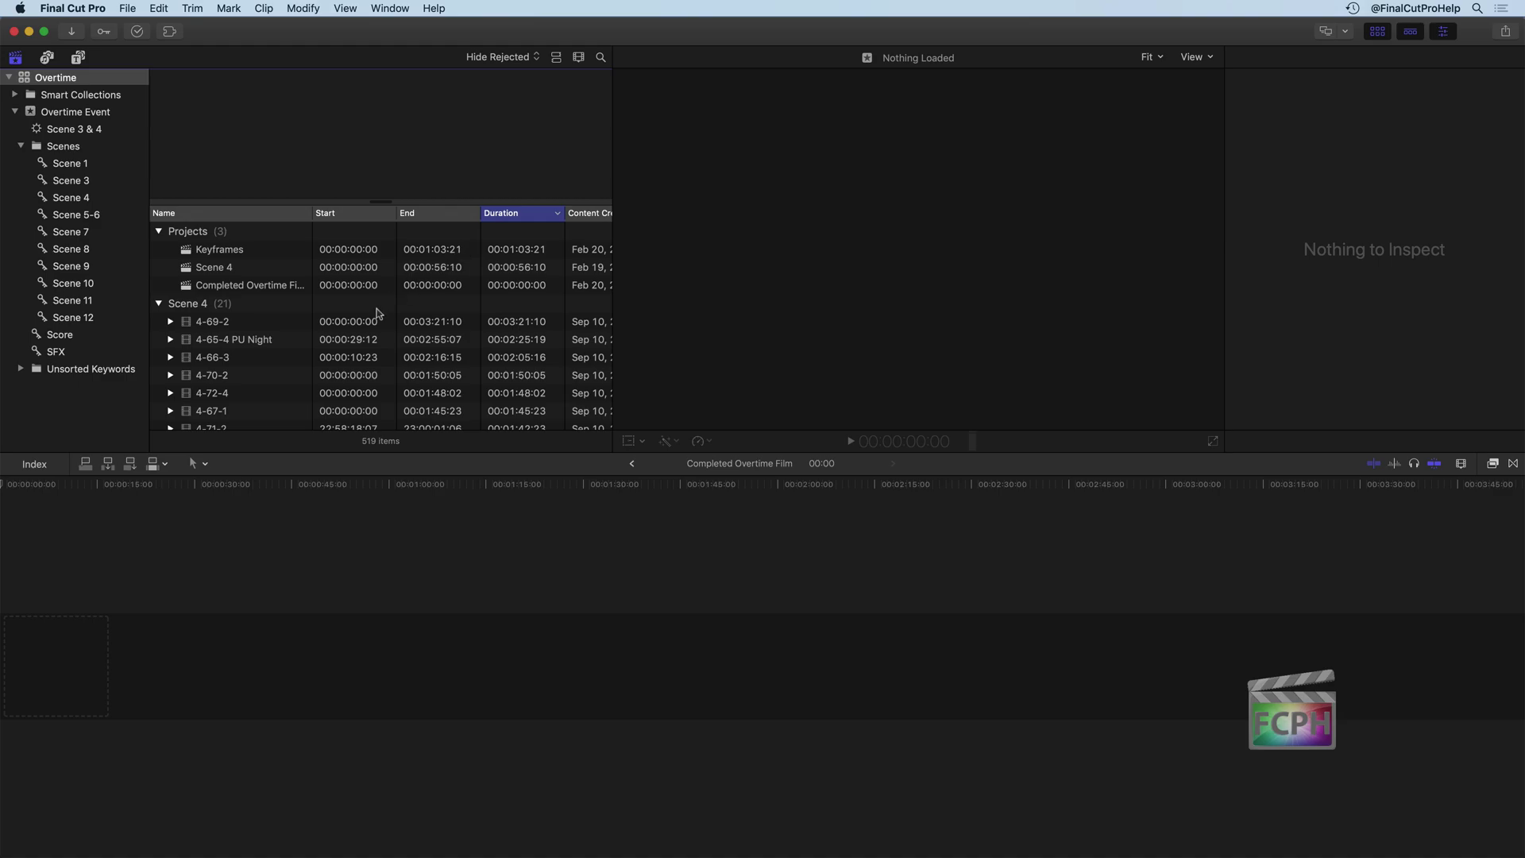
scroll(378, 313, "down", 3)
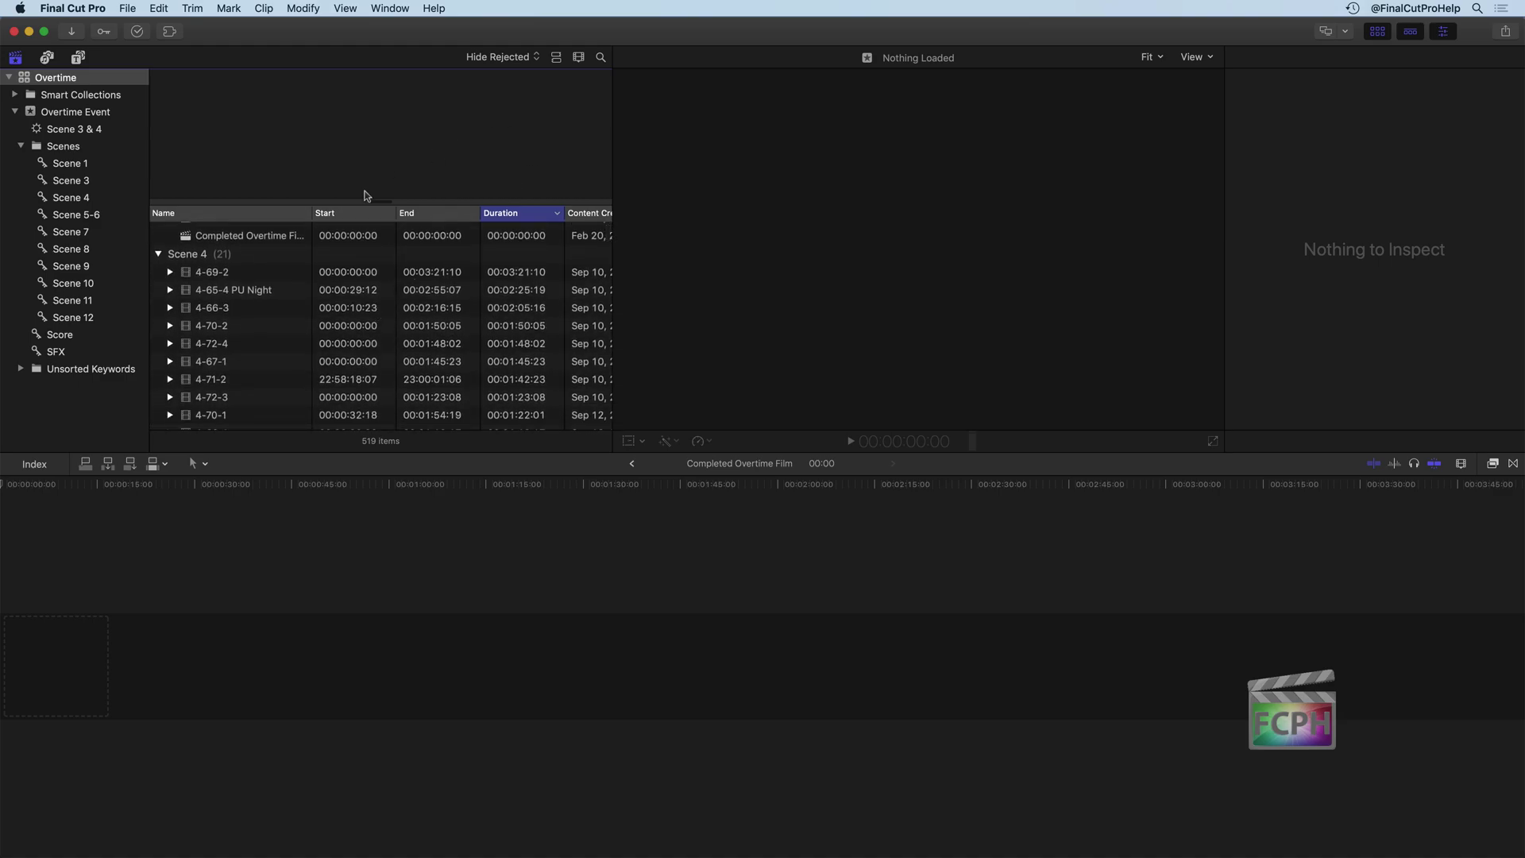
Set the browser's Group By to None and select the Overtime_Completed Cut clip
left_click(577, 59)
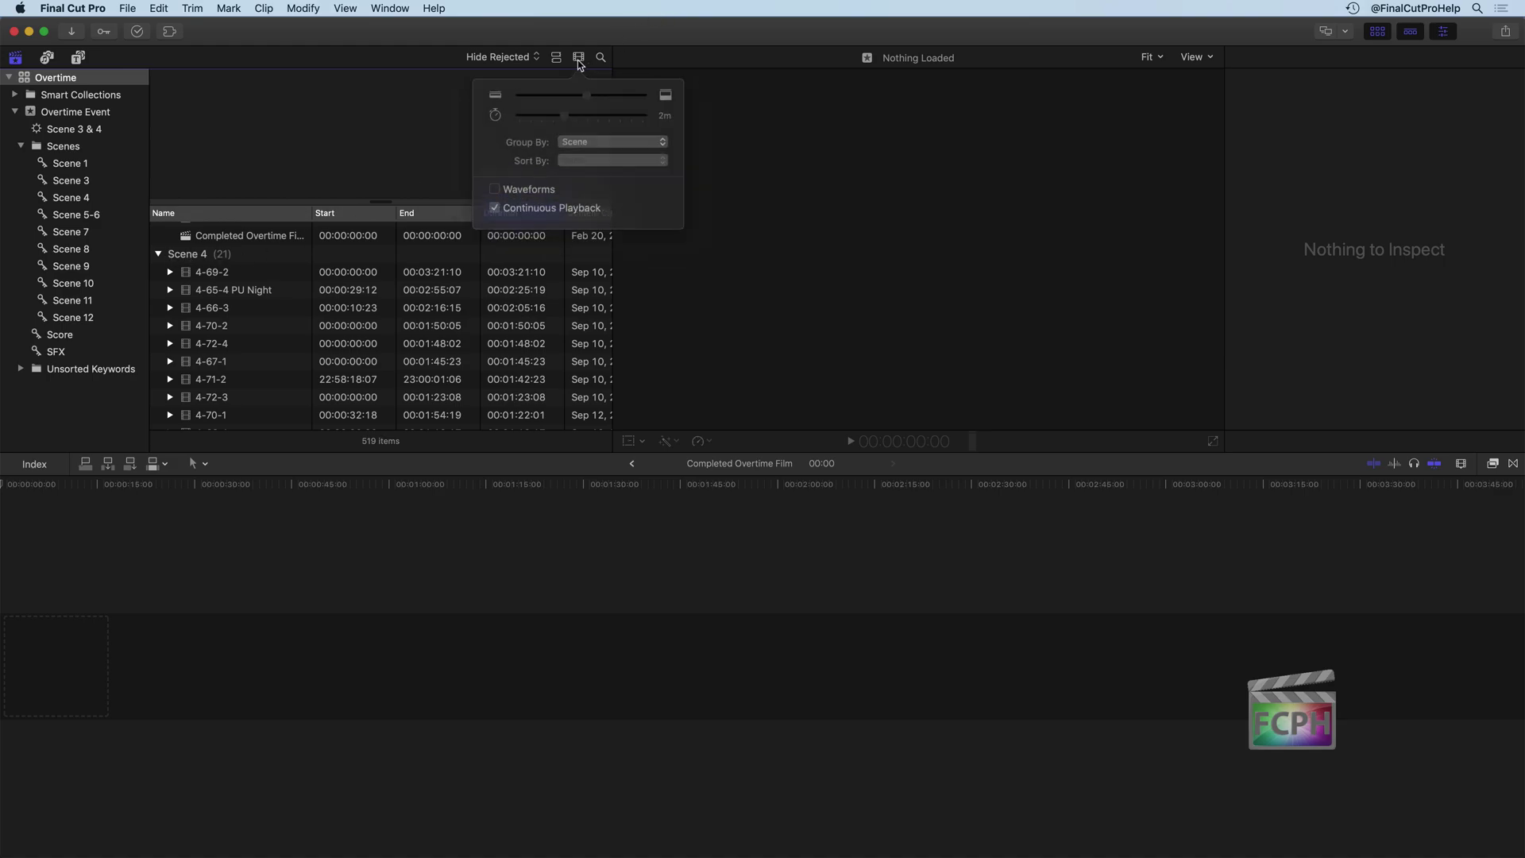
left_click(586, 141)
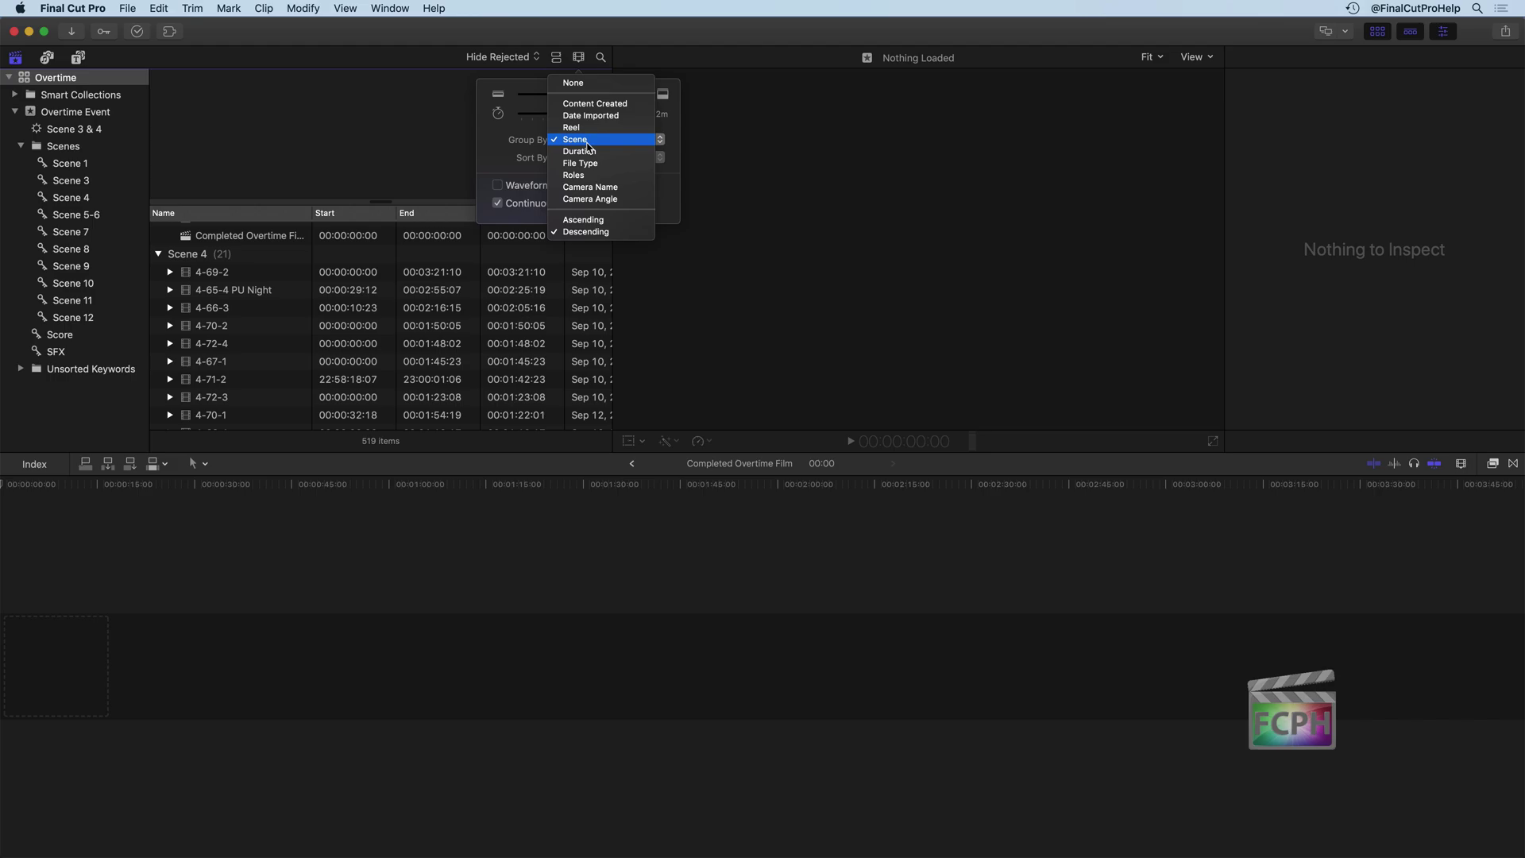
left_click(591, 84)
left_click(409, 151)
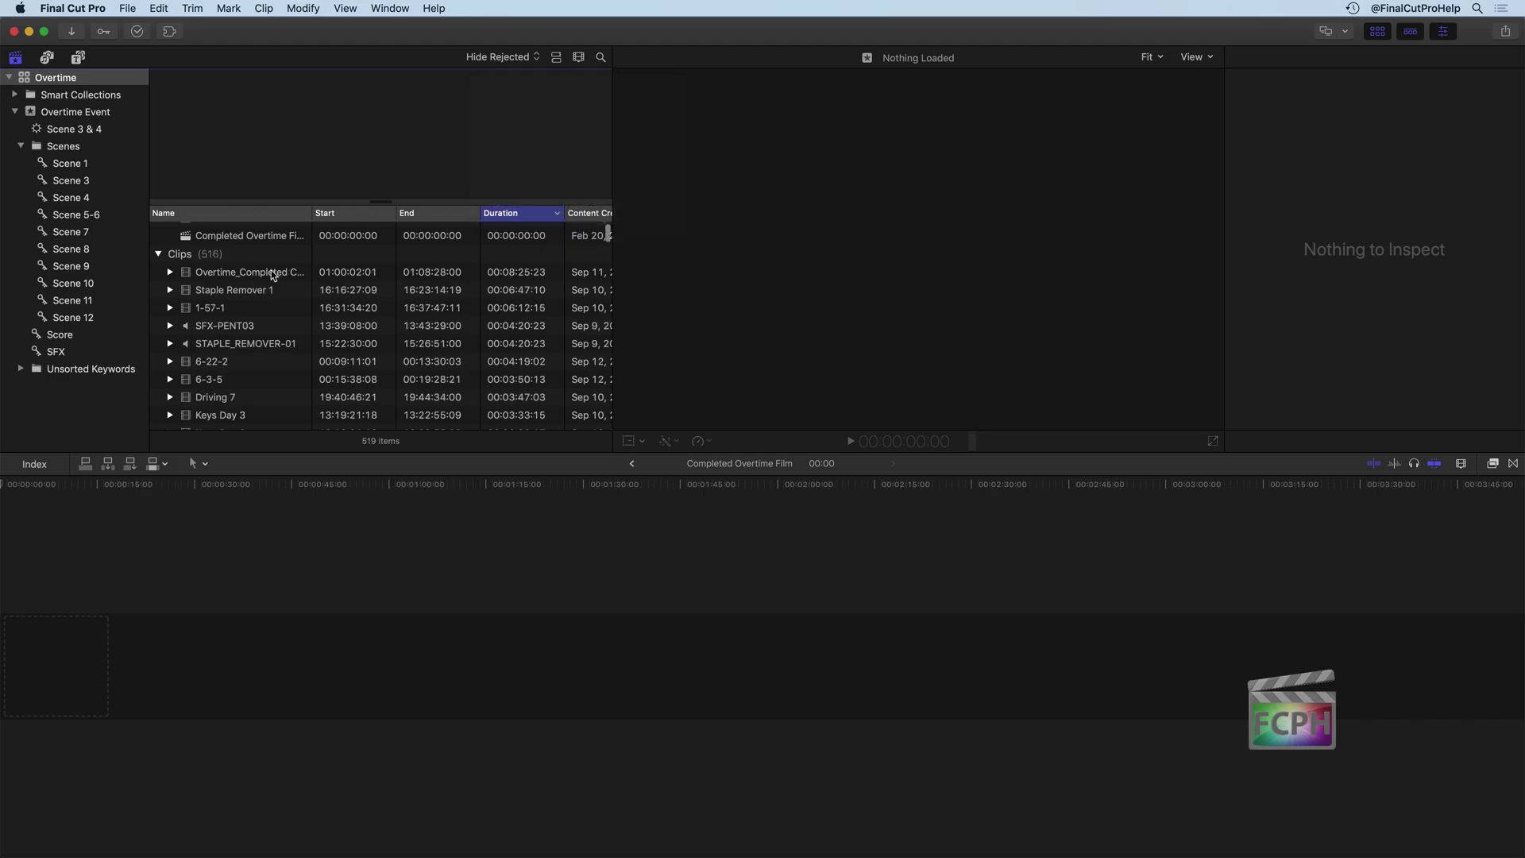
left_click(232, 274)
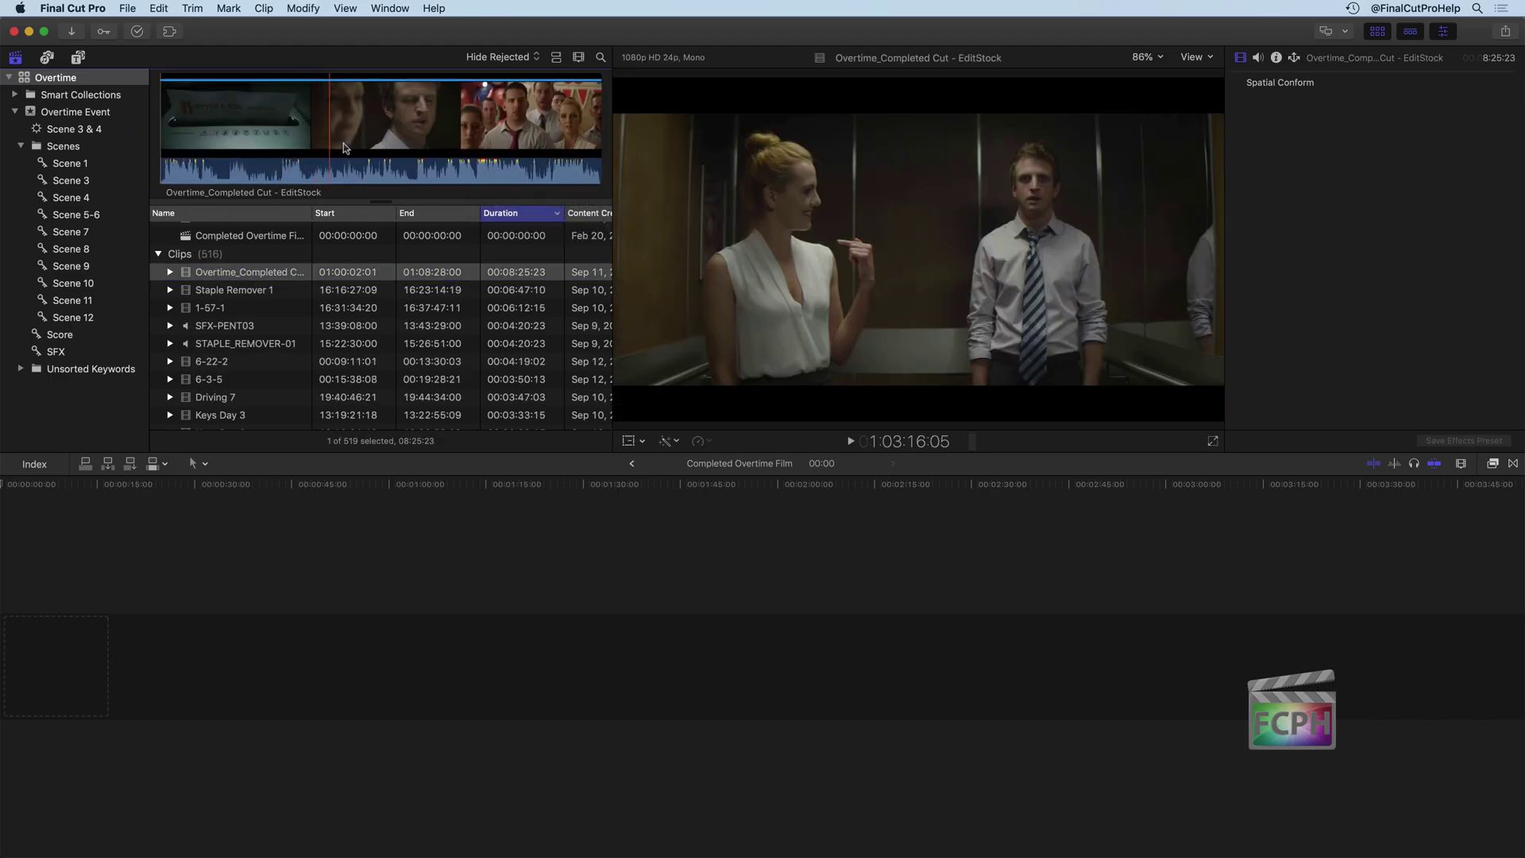
Place Overtime_Completed Cut at the timeline start, zoom to fit, and park the playhead near the credits
left_click_drag(210, 275, 145, 655)
left_click(145, 656)
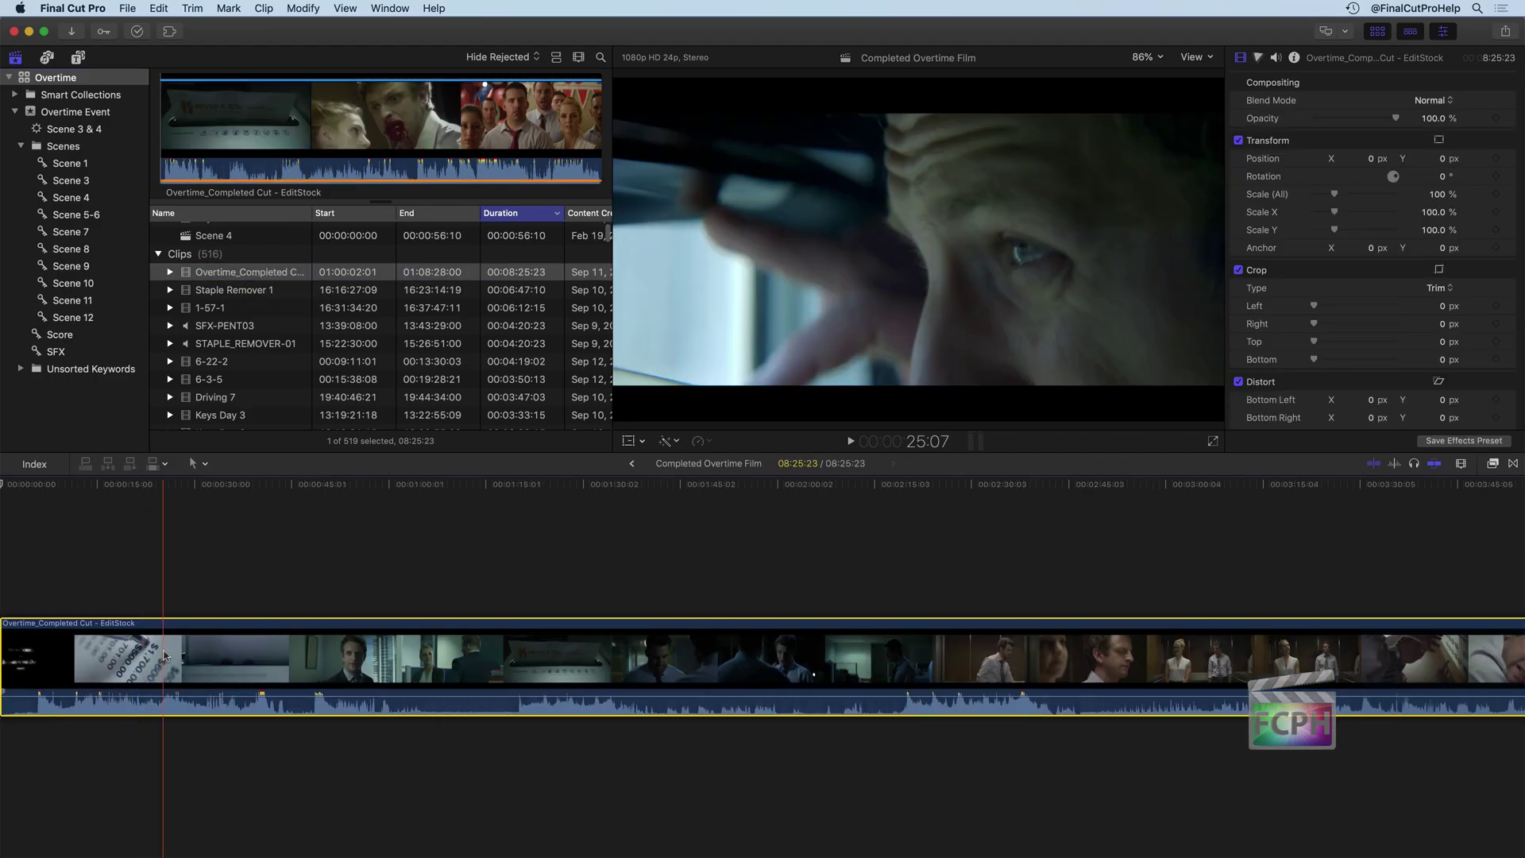
key("shift+z")
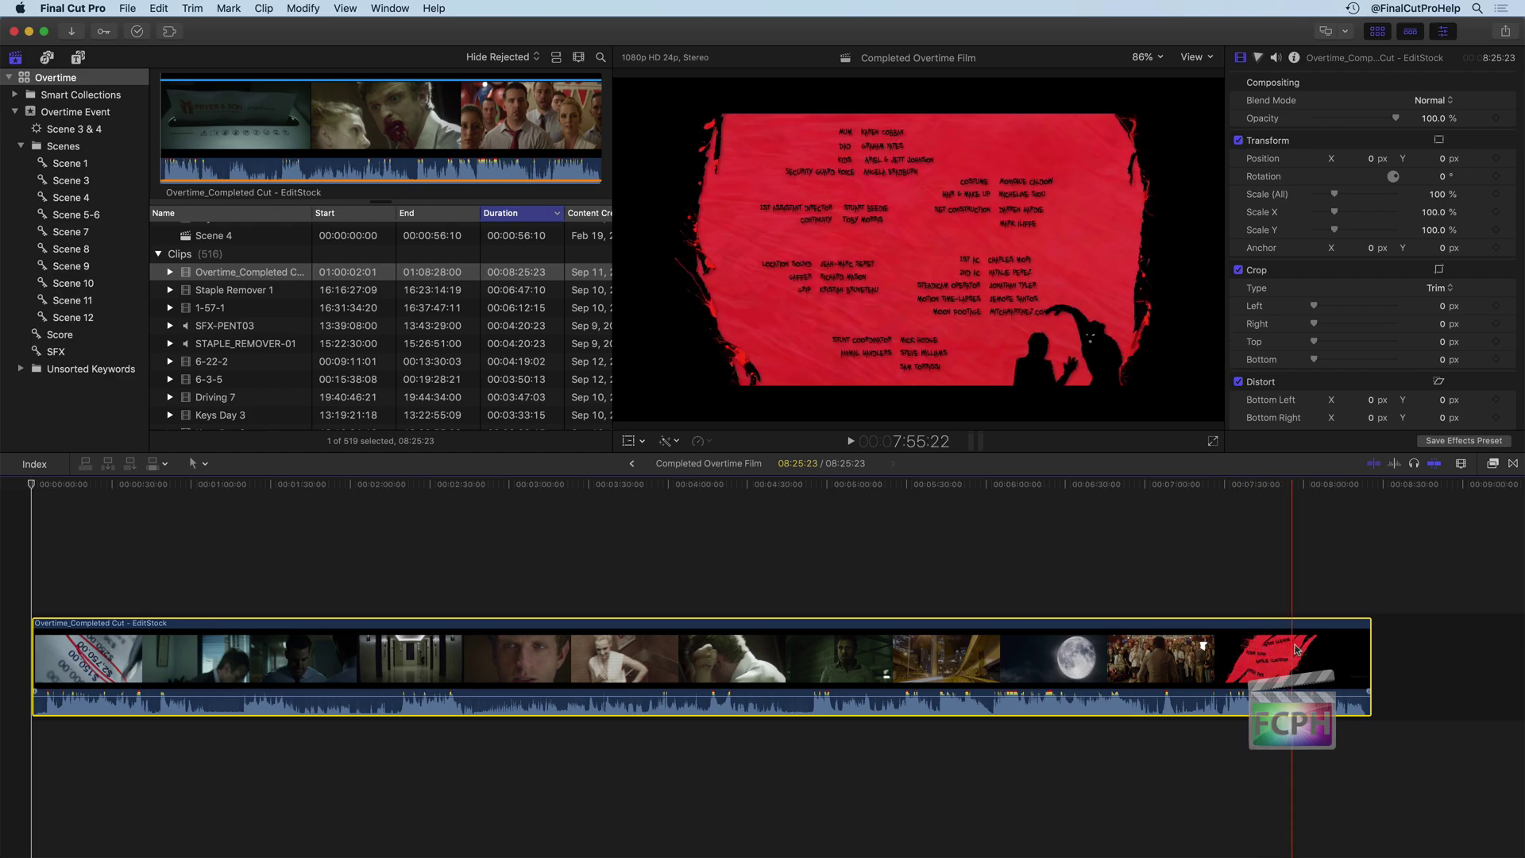
left_click(1269, 486)
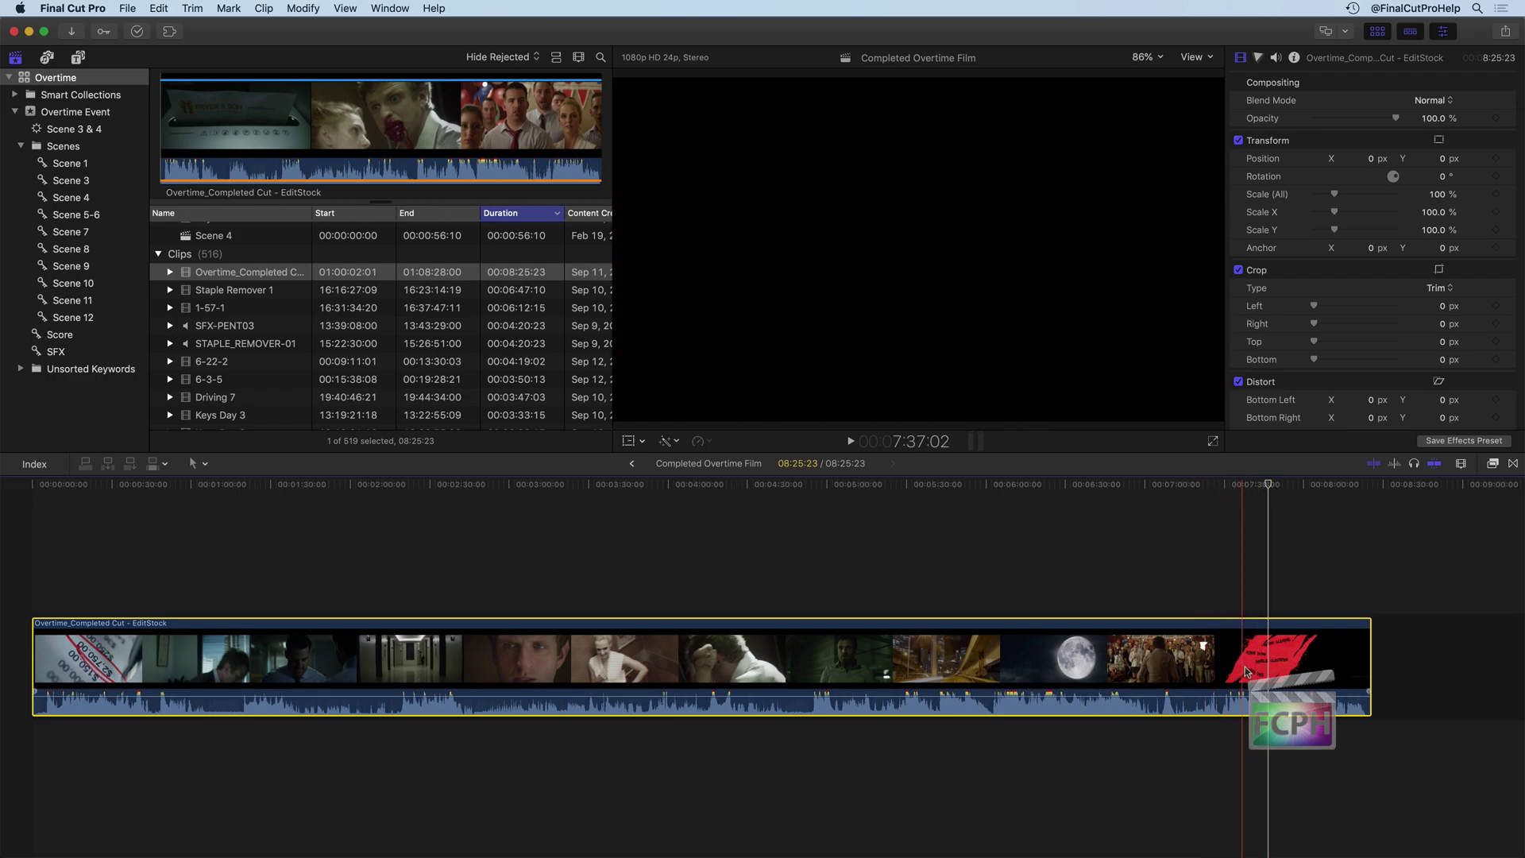
Option-drag a connected copy of the film clip above it and retime the copy to Fast 20x
left_click_drag(1246, 656, 1248, 561)
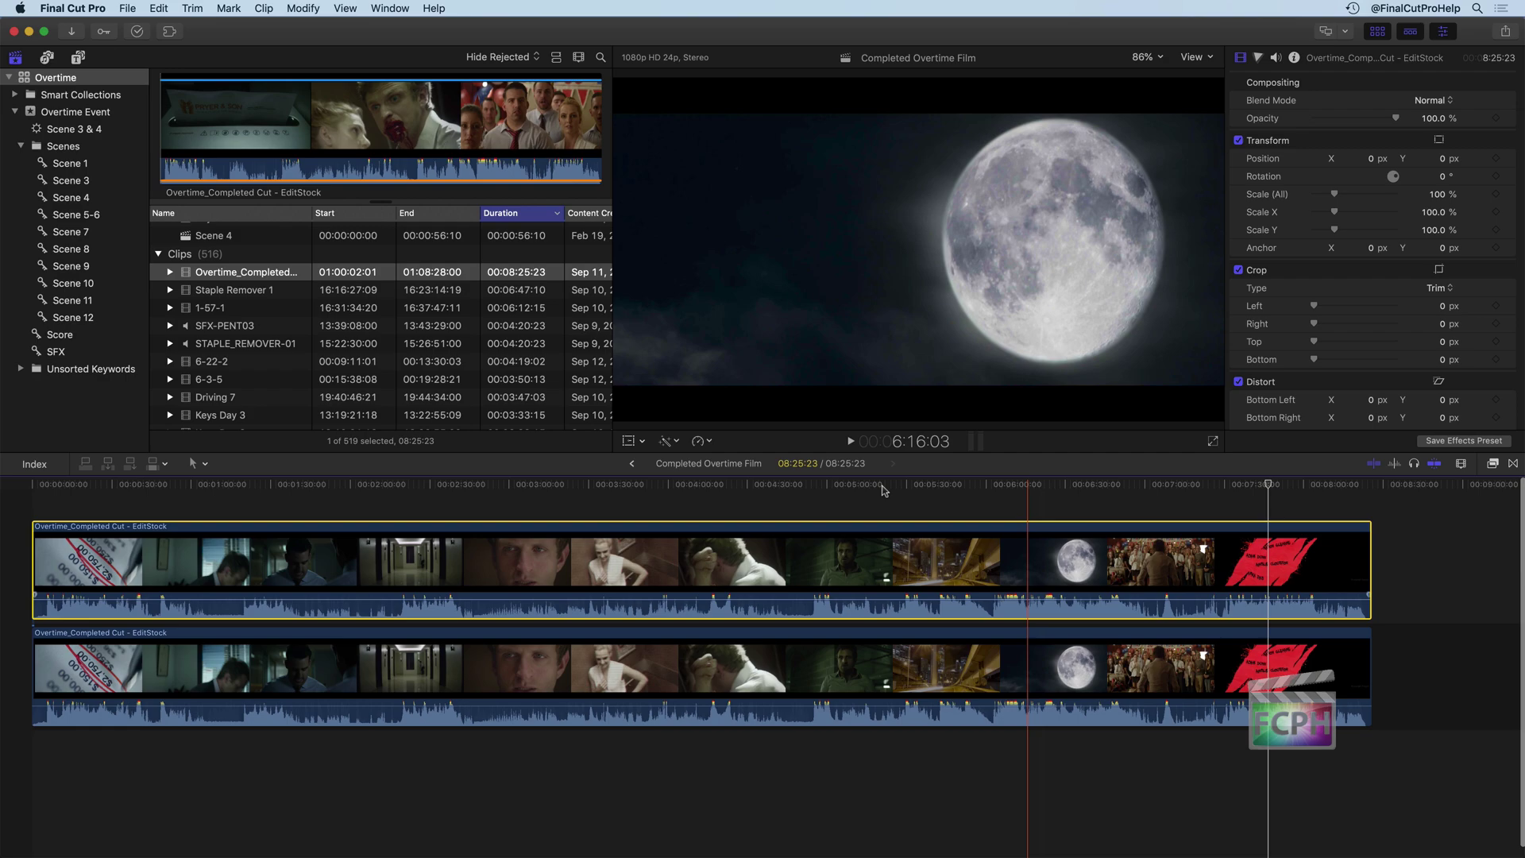
left_click(704, 442)
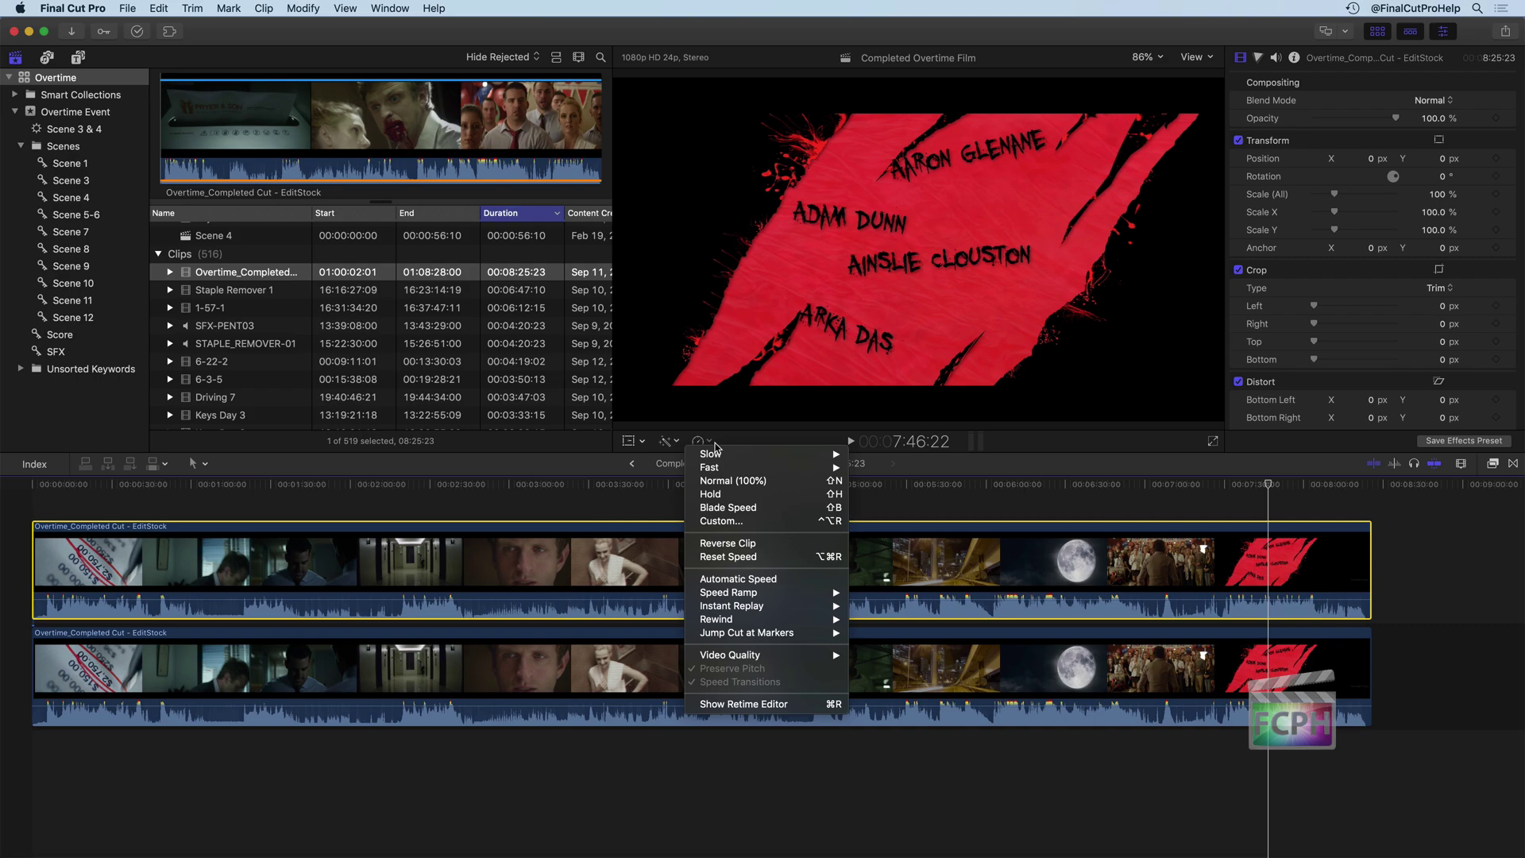
mouse_move(754, 597)
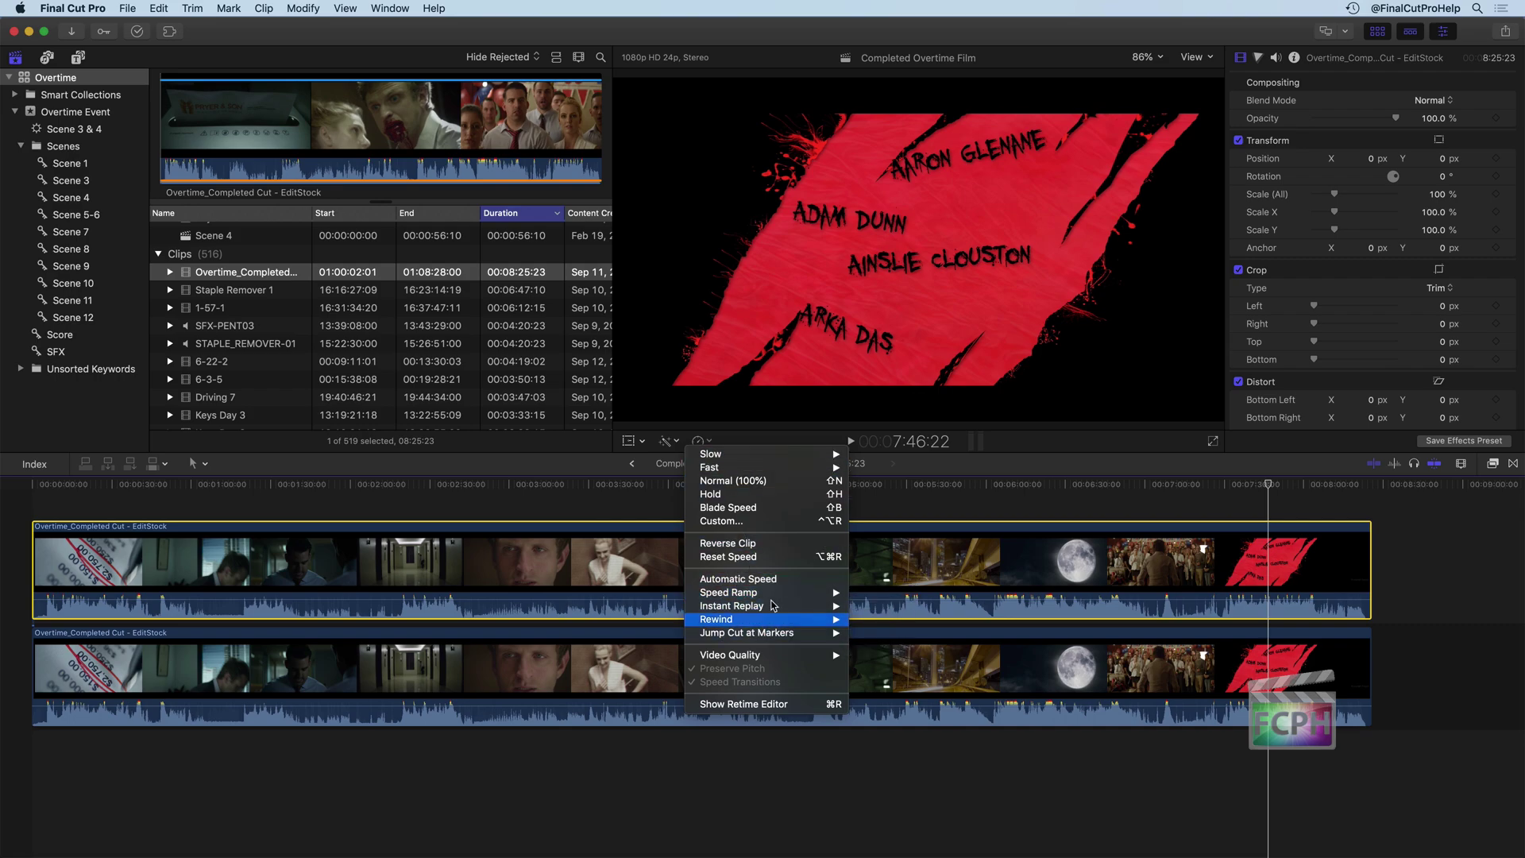
mouse_move(772, 631)
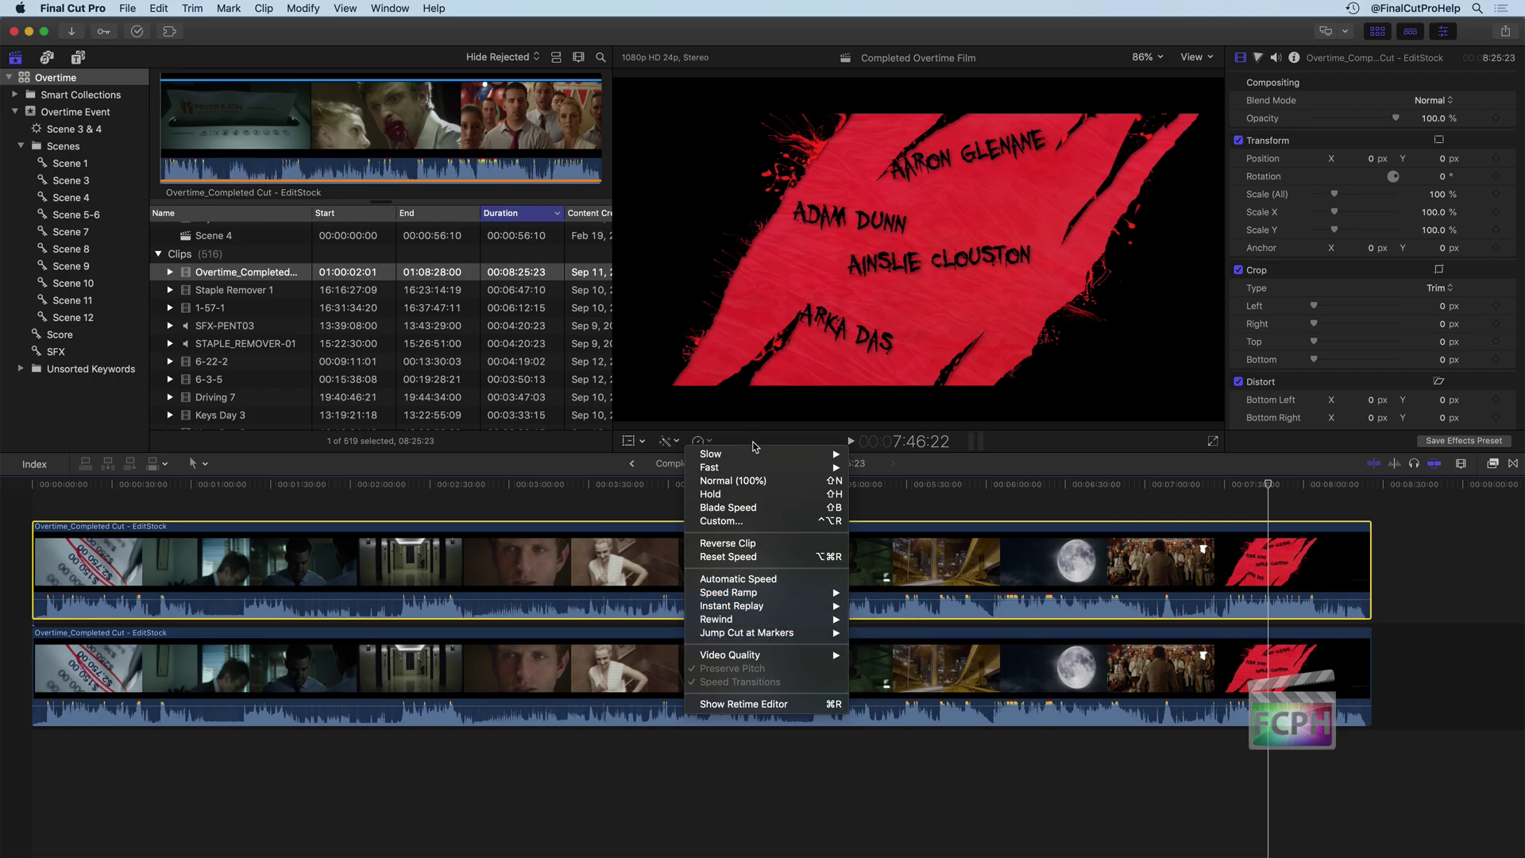
mouse_move(751, 453)
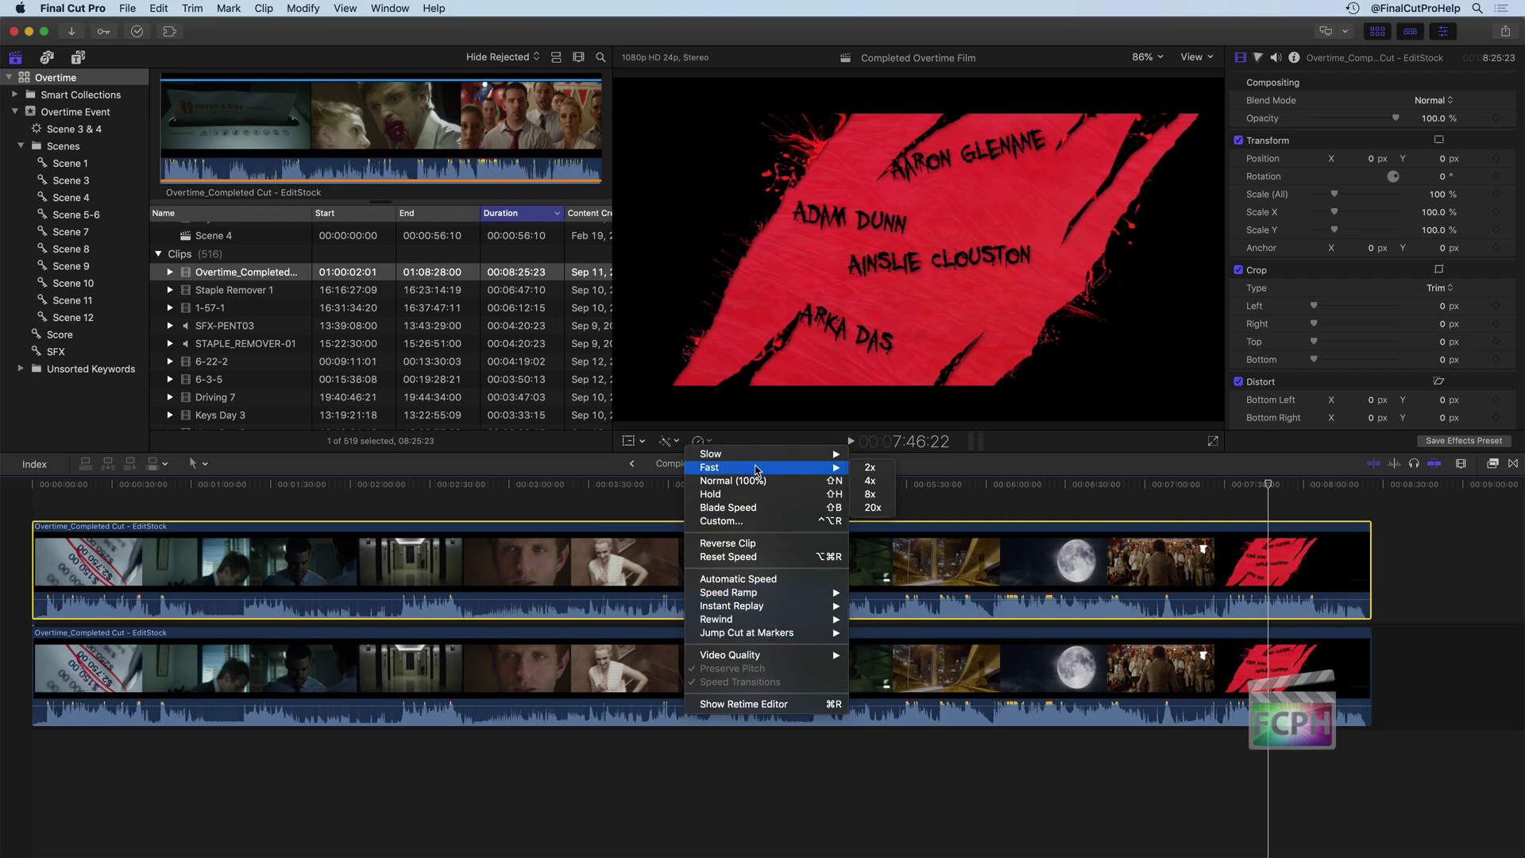
left_click(873, 508)
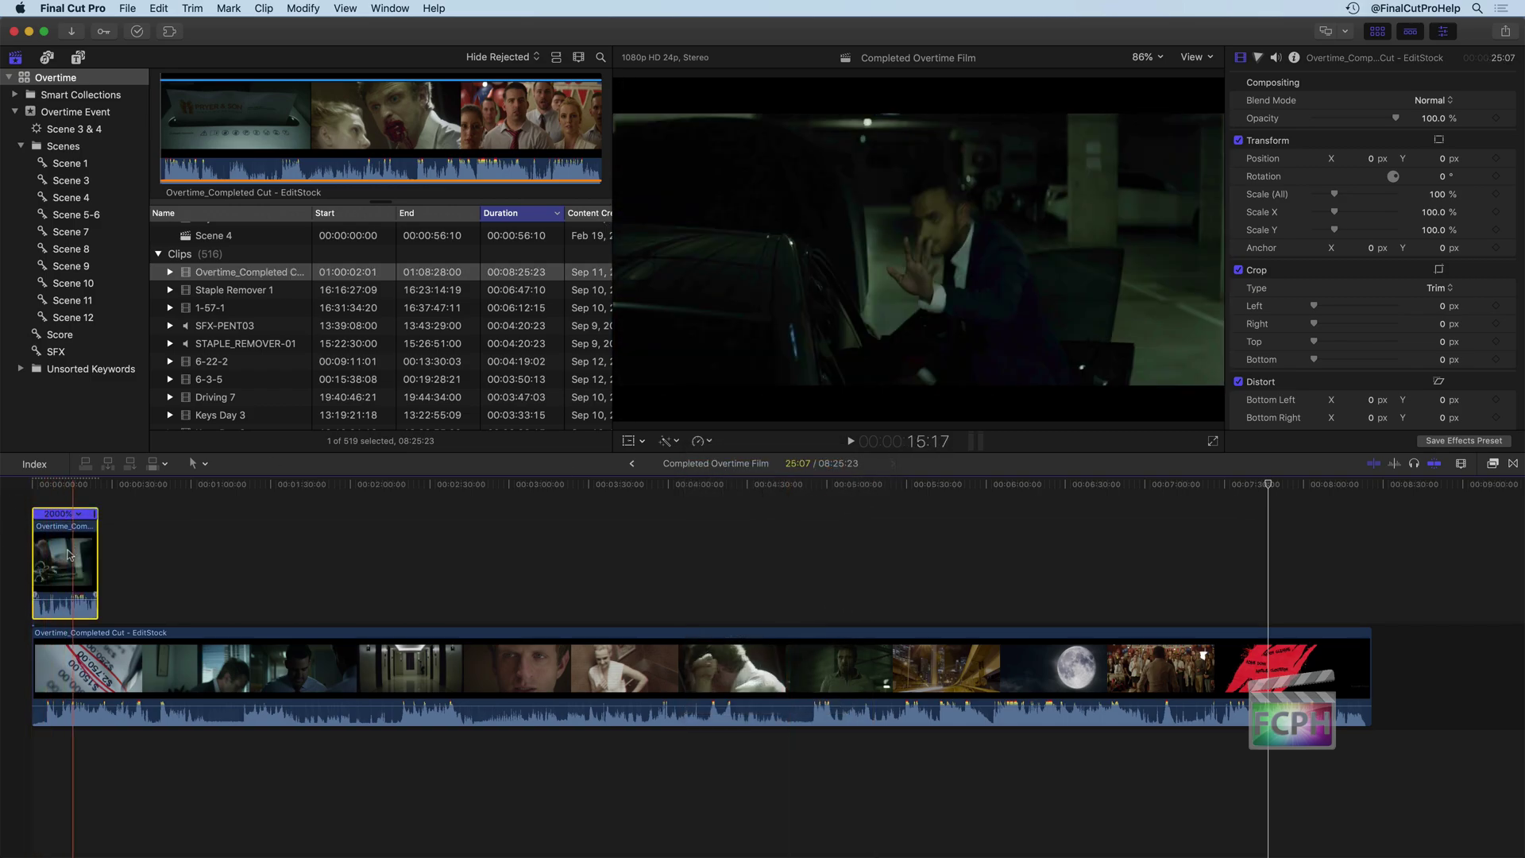
Slide the 20x connected copy over the red end-credit cards, starting near 07:30
left_click_drag(64, 556, 1259, 516)
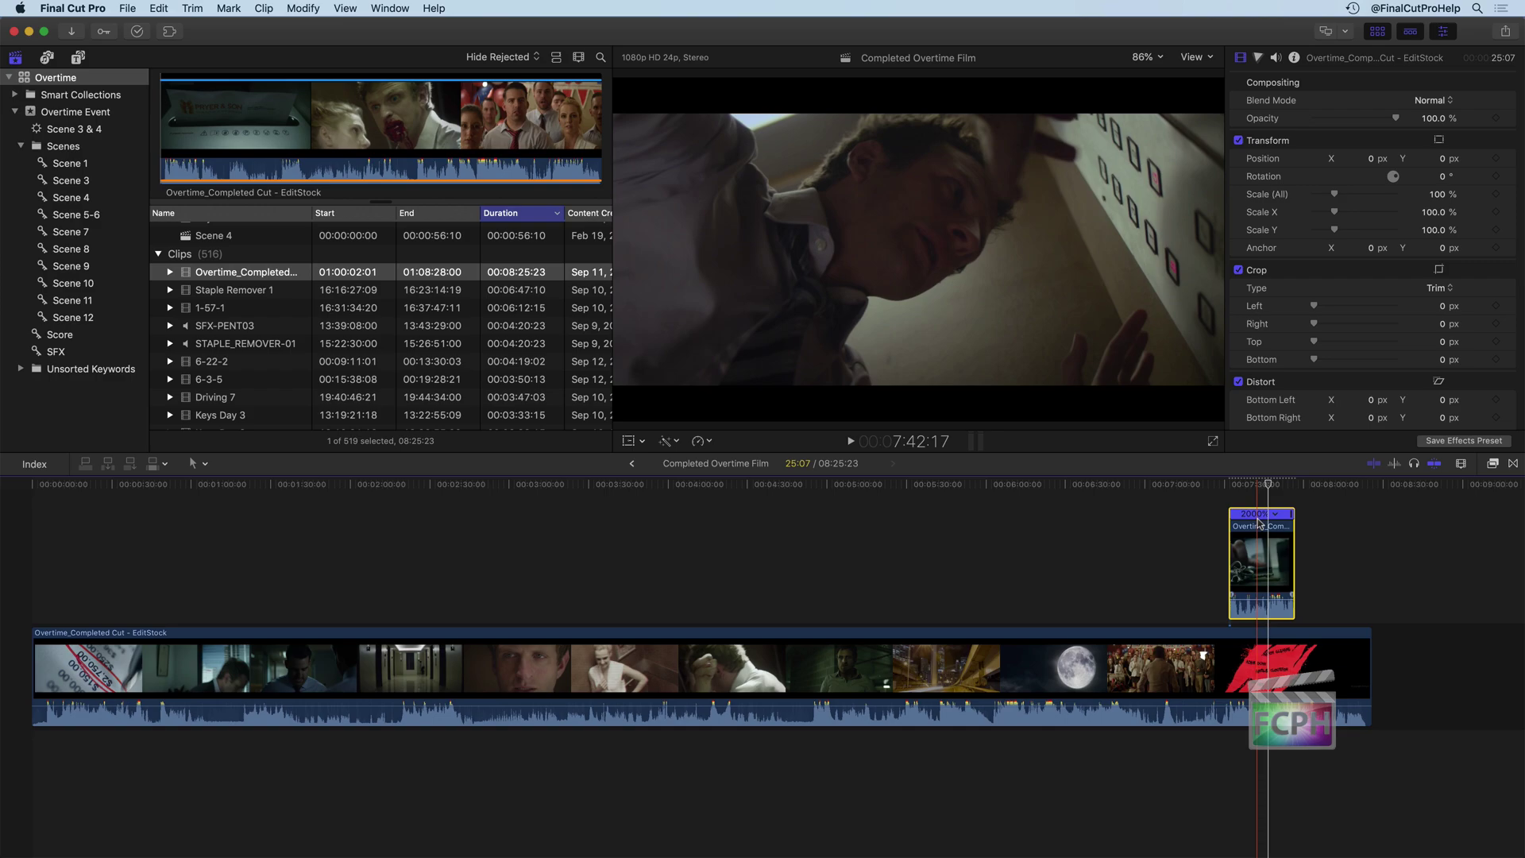
left_click(1229, 487)
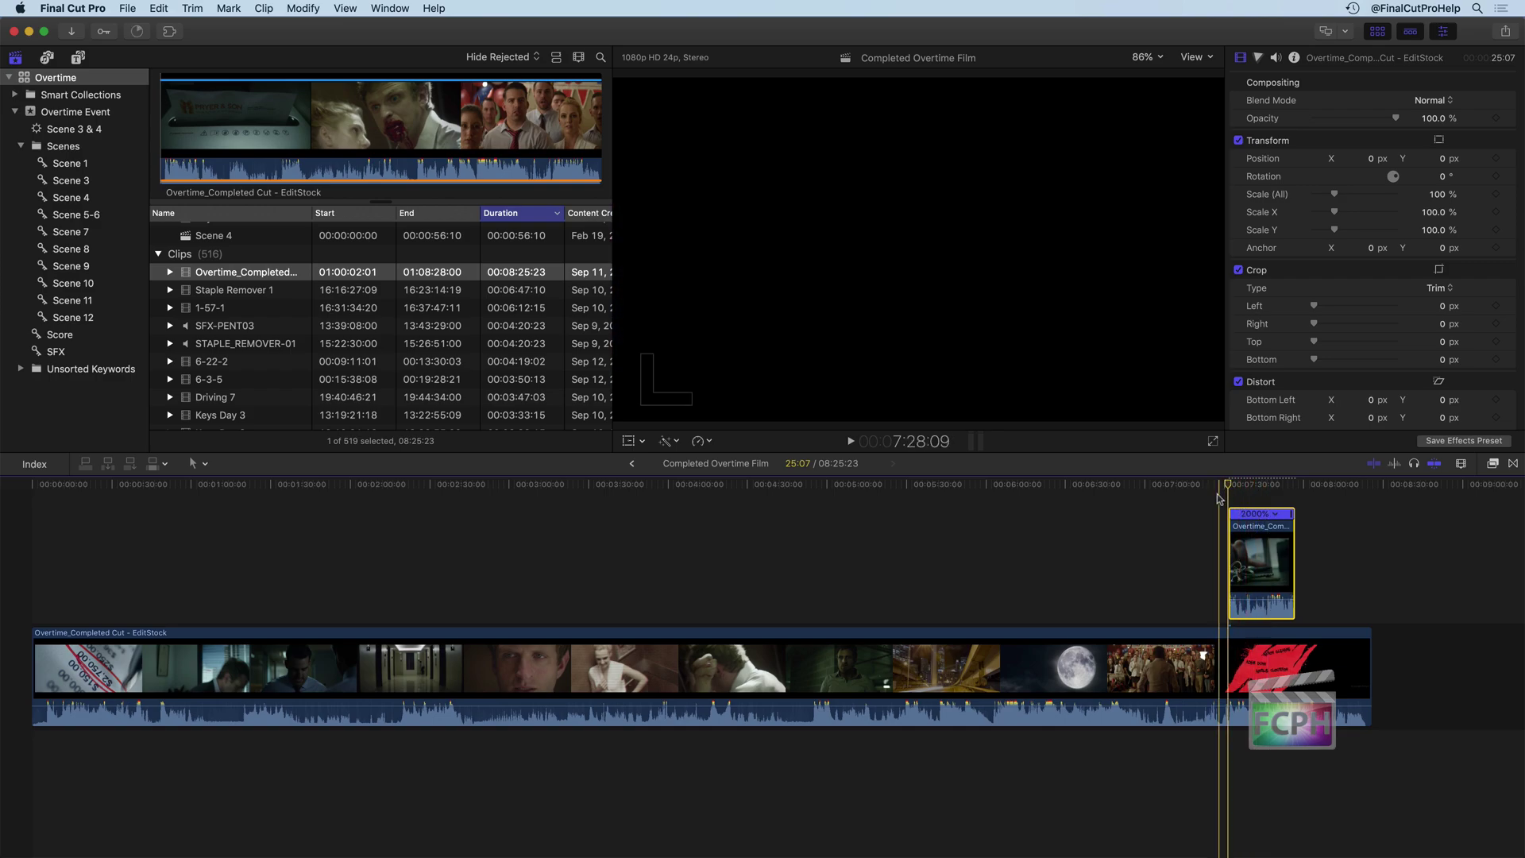
left_click(1216, 486)
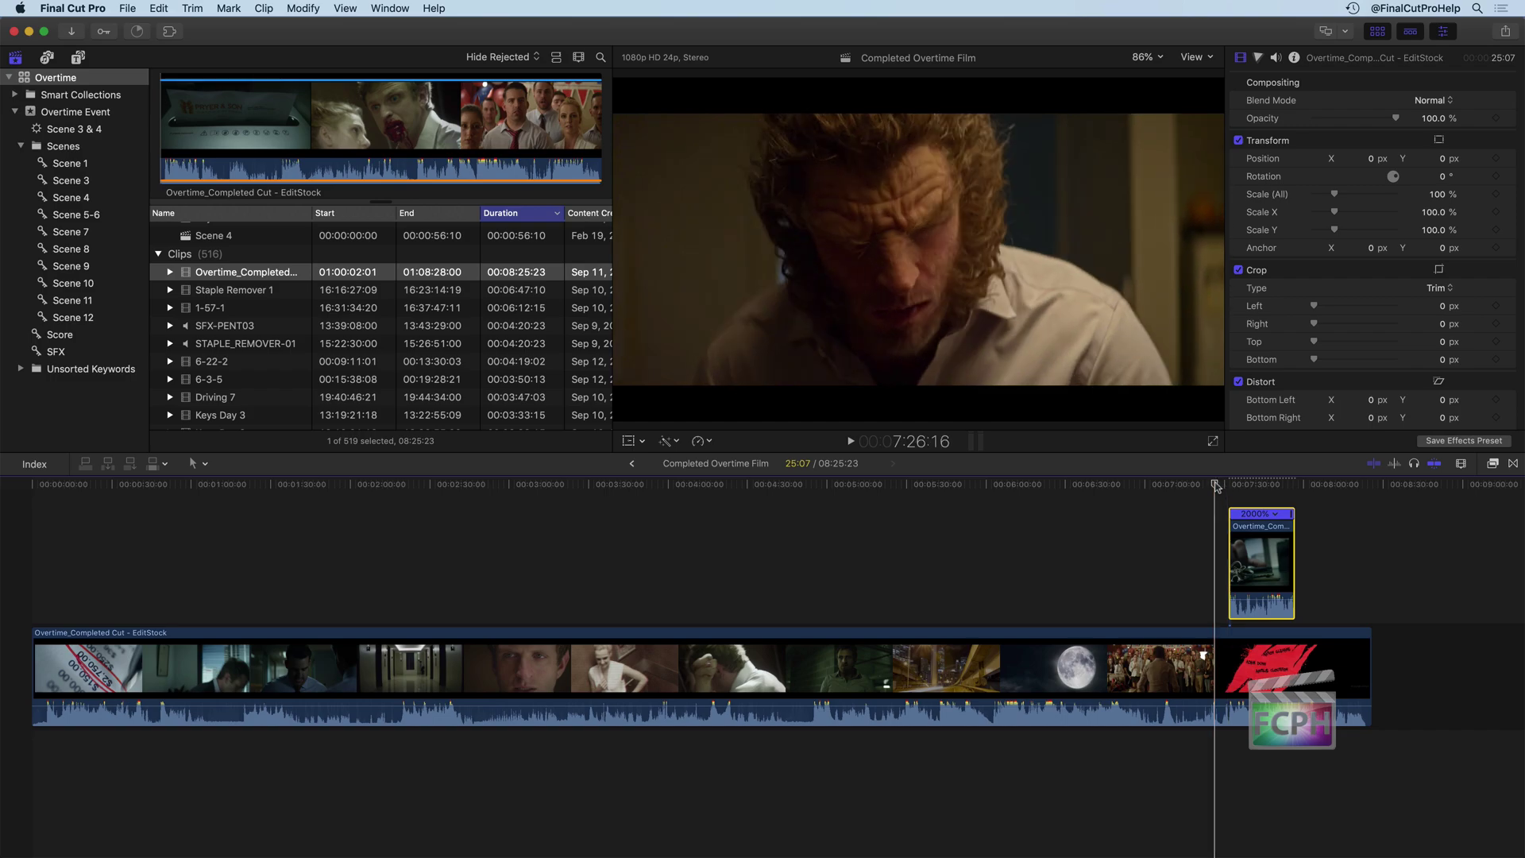
left_click_drag(1262, 560, 1405, 560)
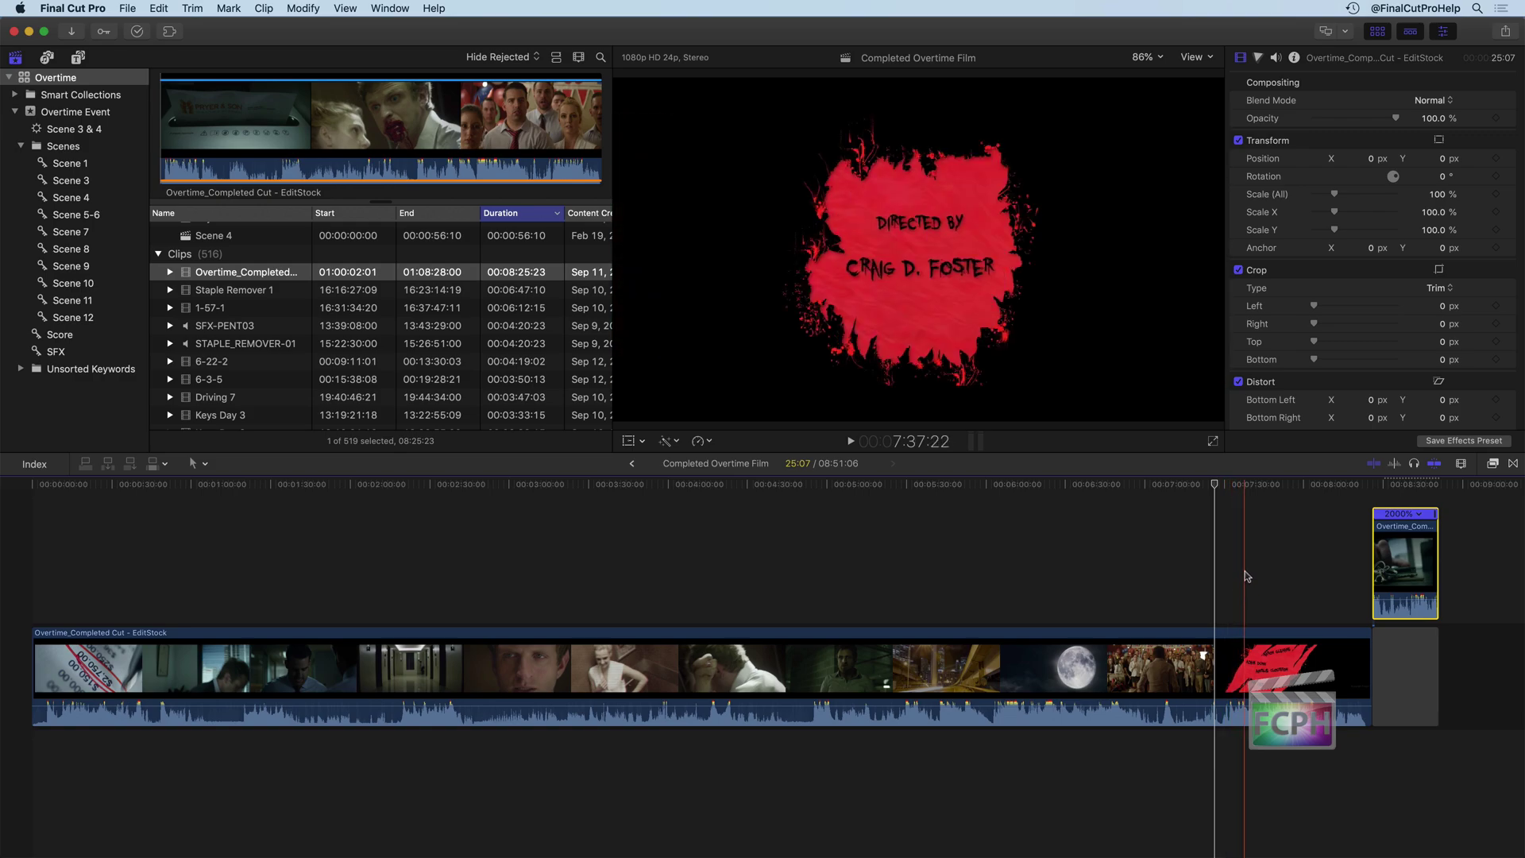
left_click(1247, 489)
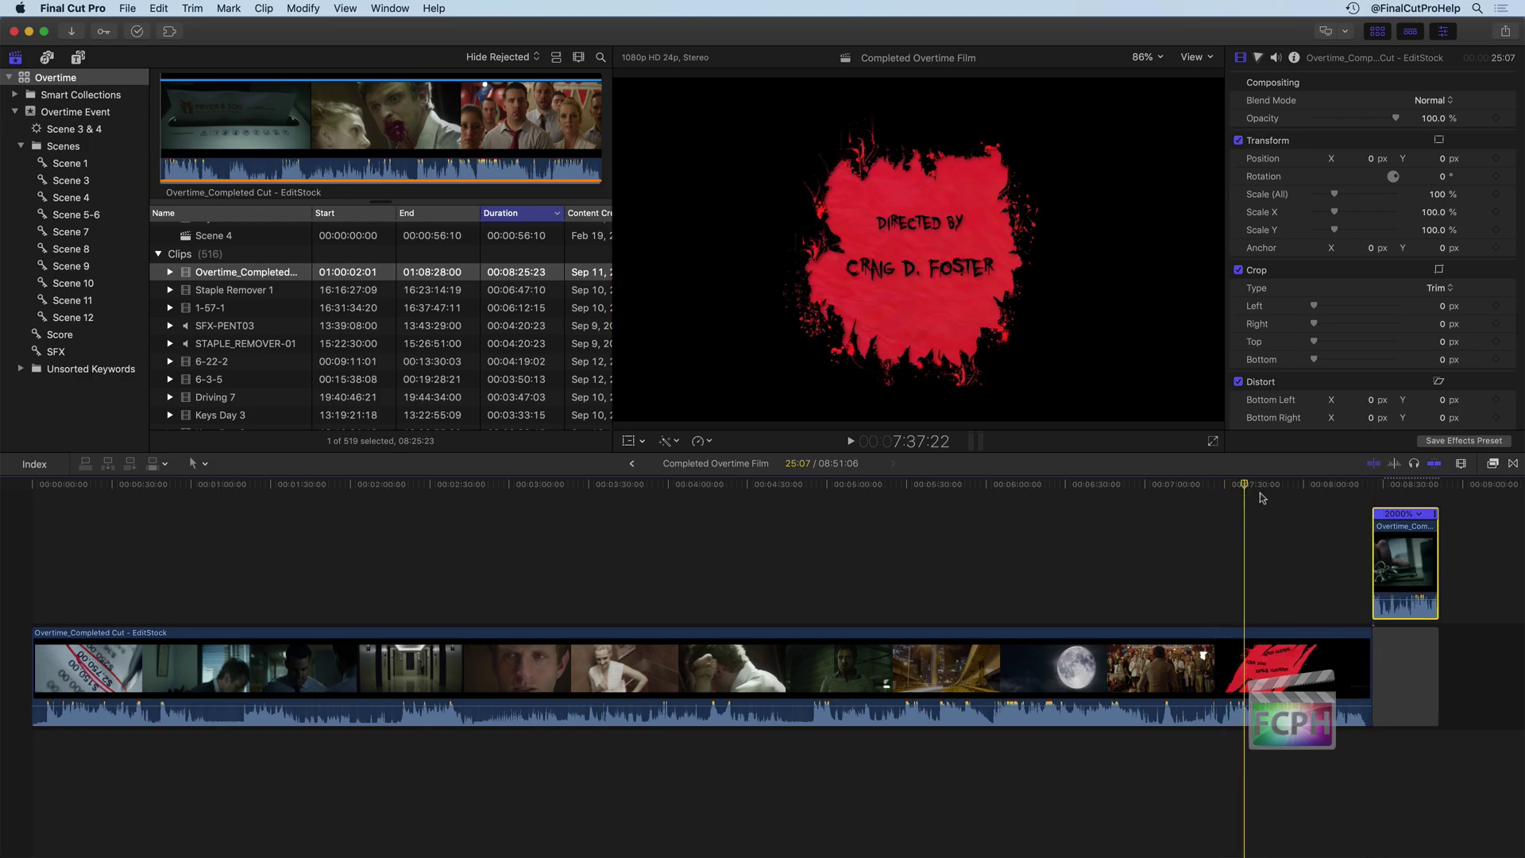
left_click(1244, 645)
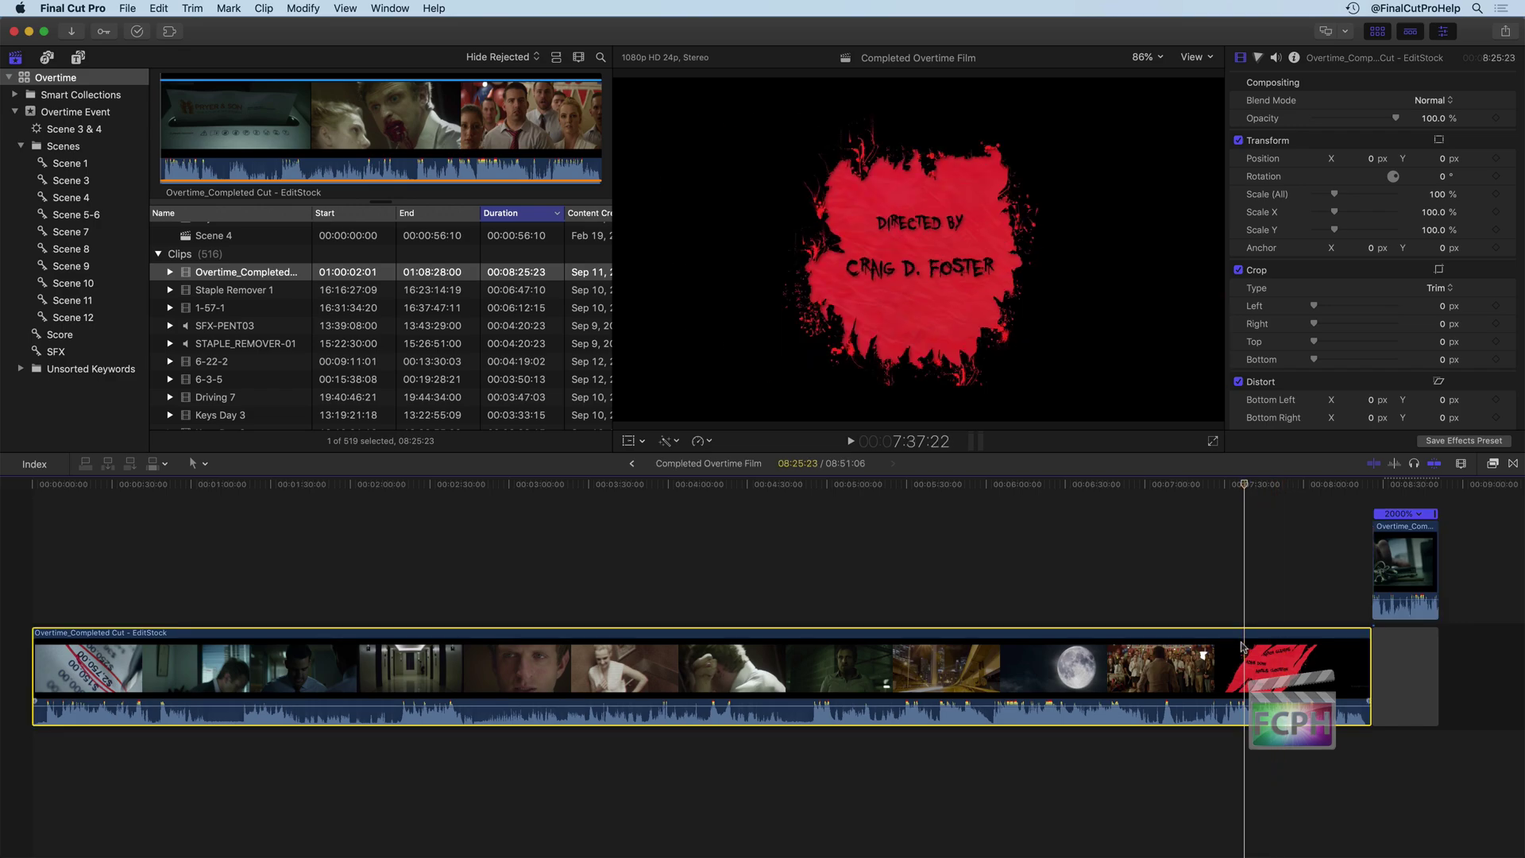
left_click_drag(1255, 488, 1313, 488)
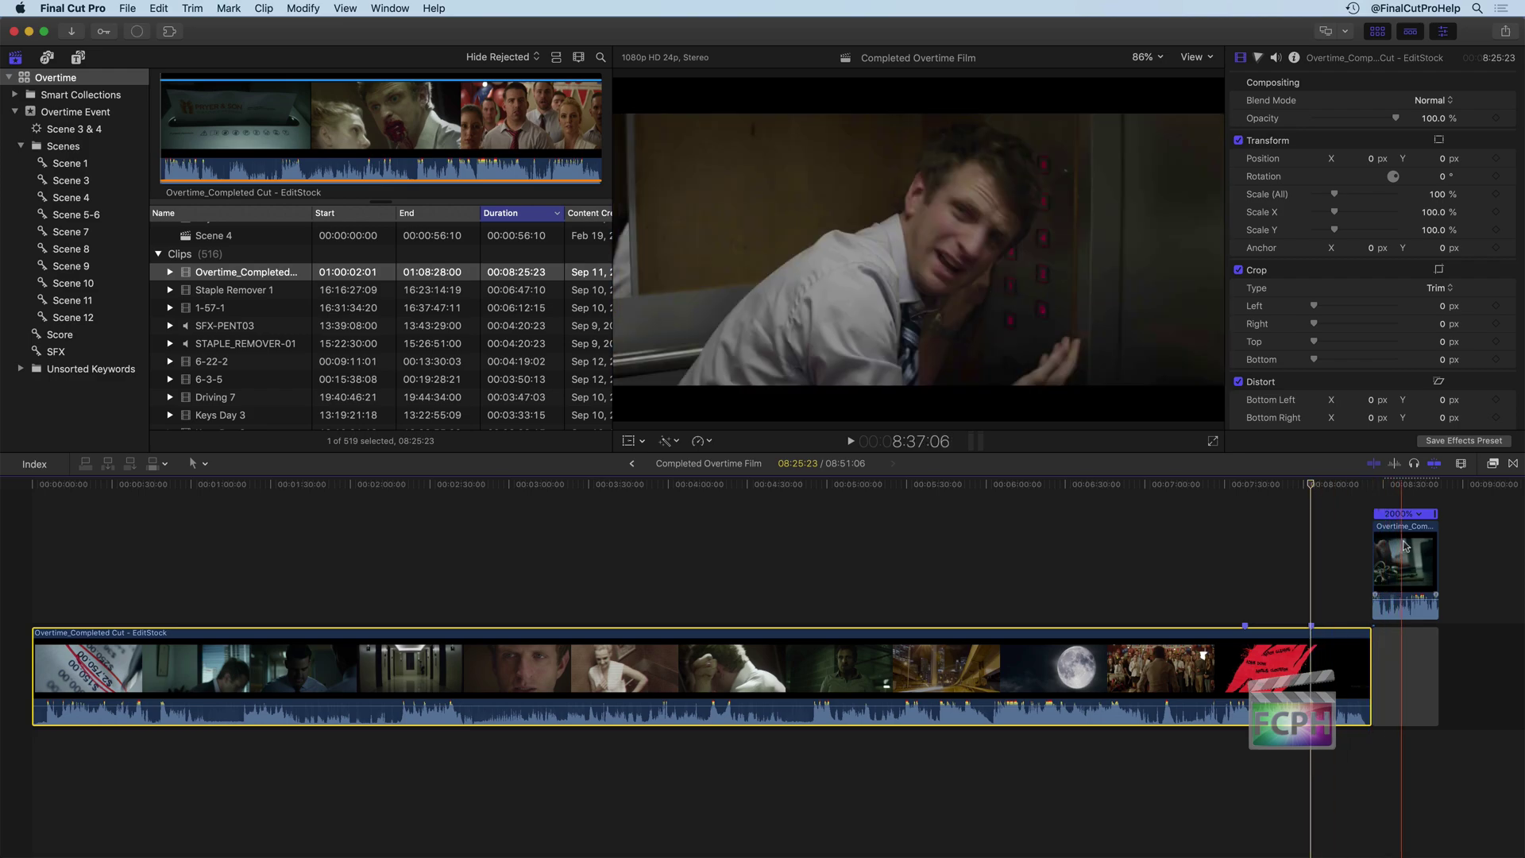
left_click_drag(1391, 548, 1261, 548)
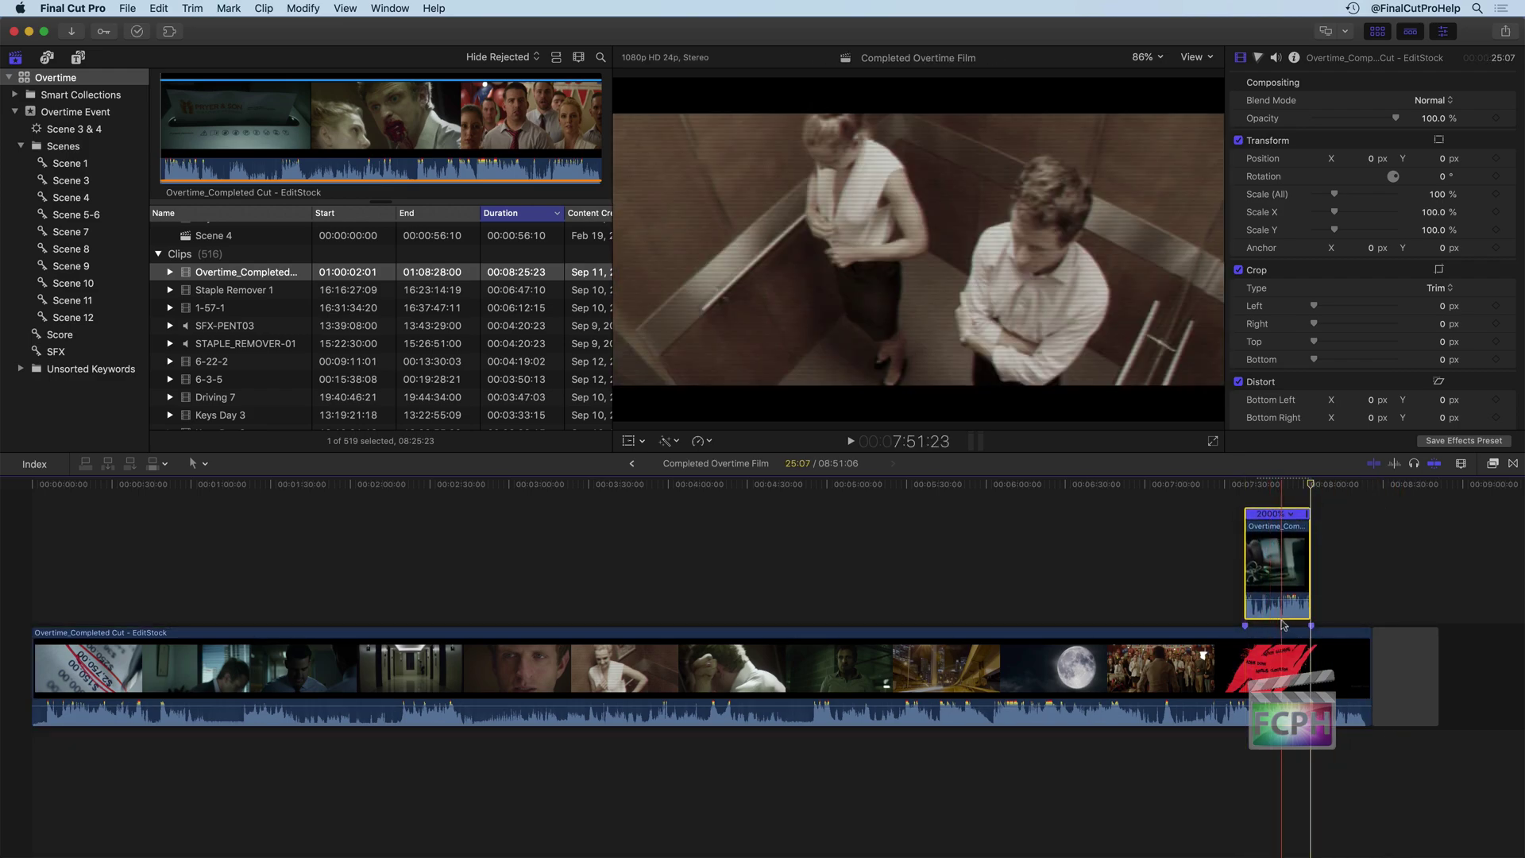
Drag the copy's retime handle to about 2232% (~22 seconds) and set Scale (All) to 87%
key("super+equal")
key("super+equal")
key("super+equal")
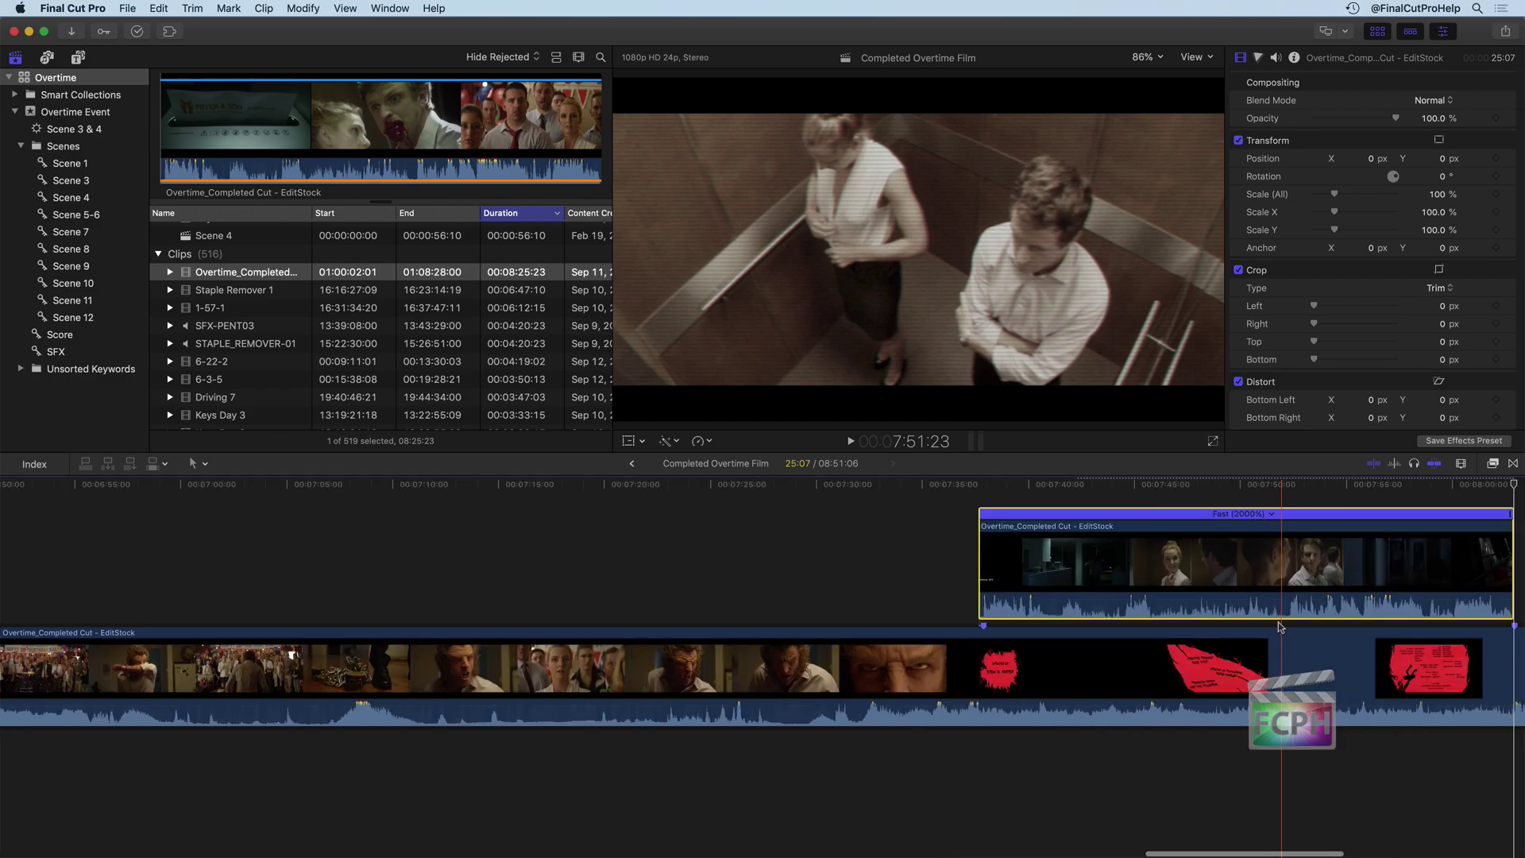
scroll(954, 644, "right", 3)
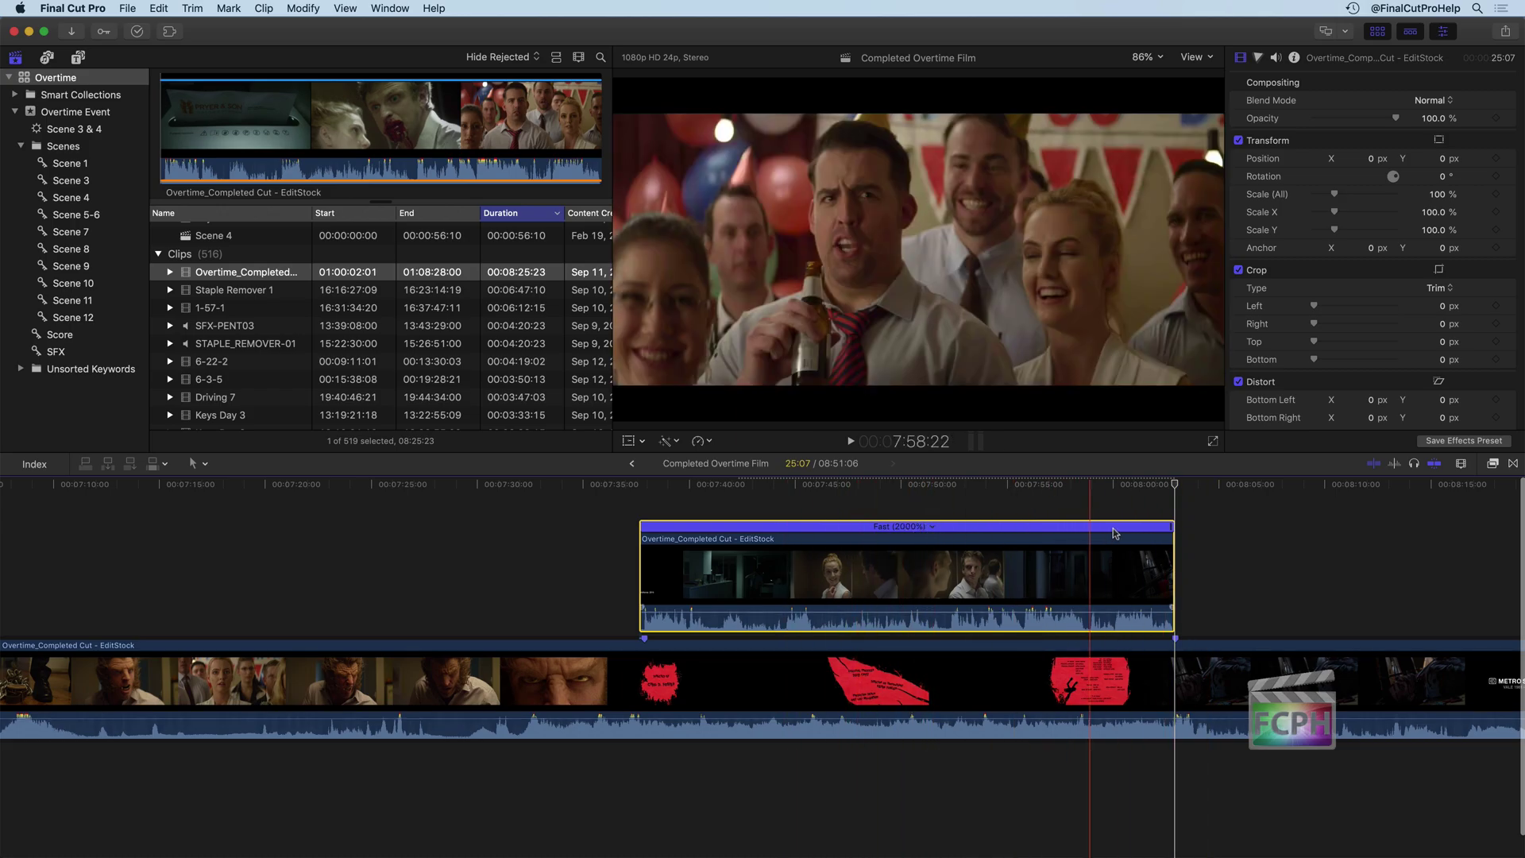
left_click_drag(1171, 527, 888, 528)
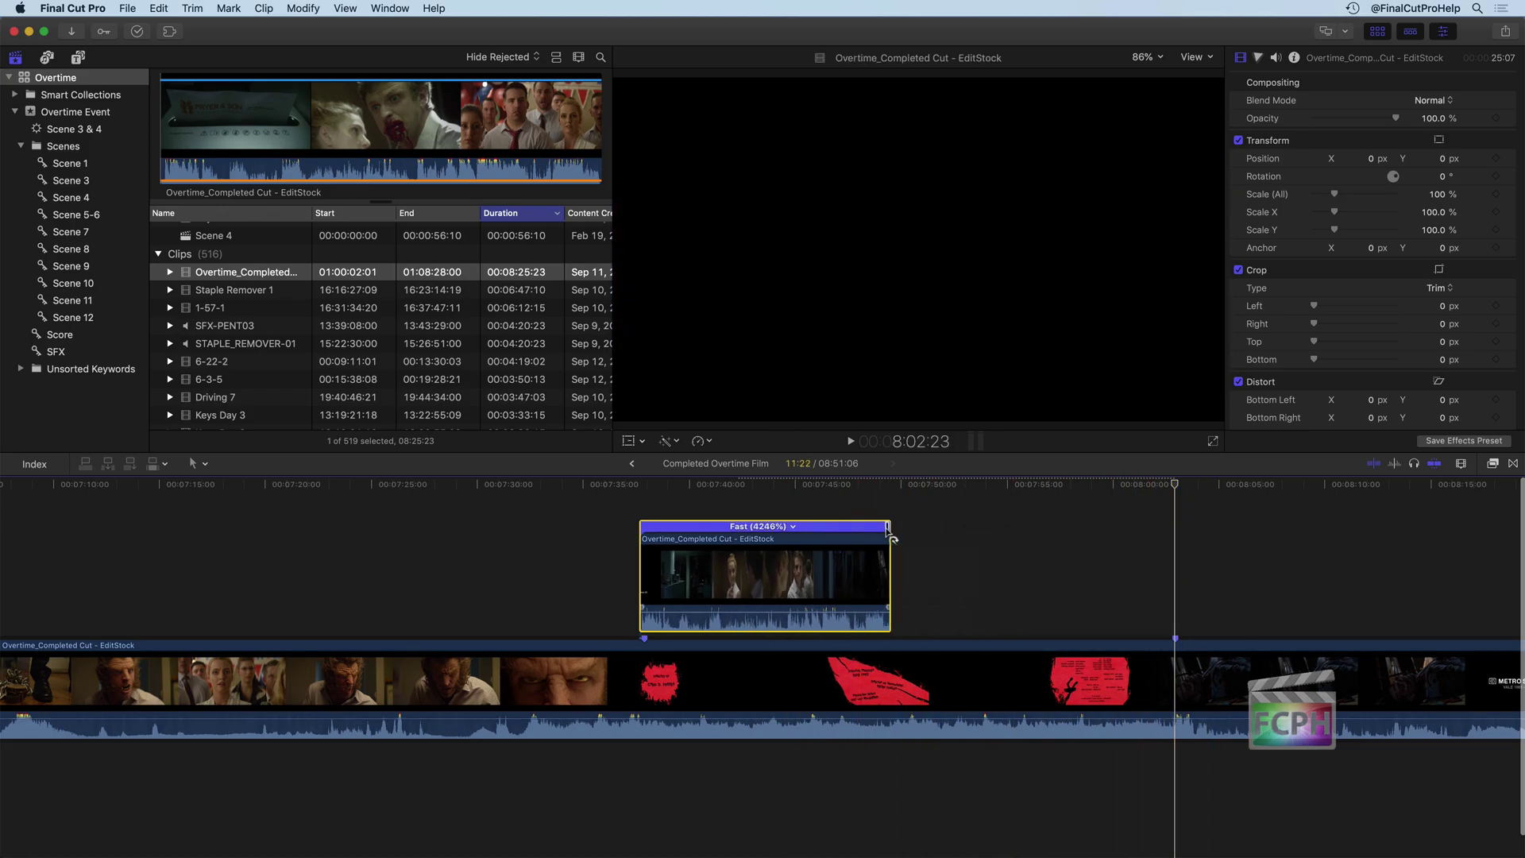
left_click_drag(1053, 531, 1117, 543)
left_click_drag(856, 587, 887, 588)
left_click(846, 486)
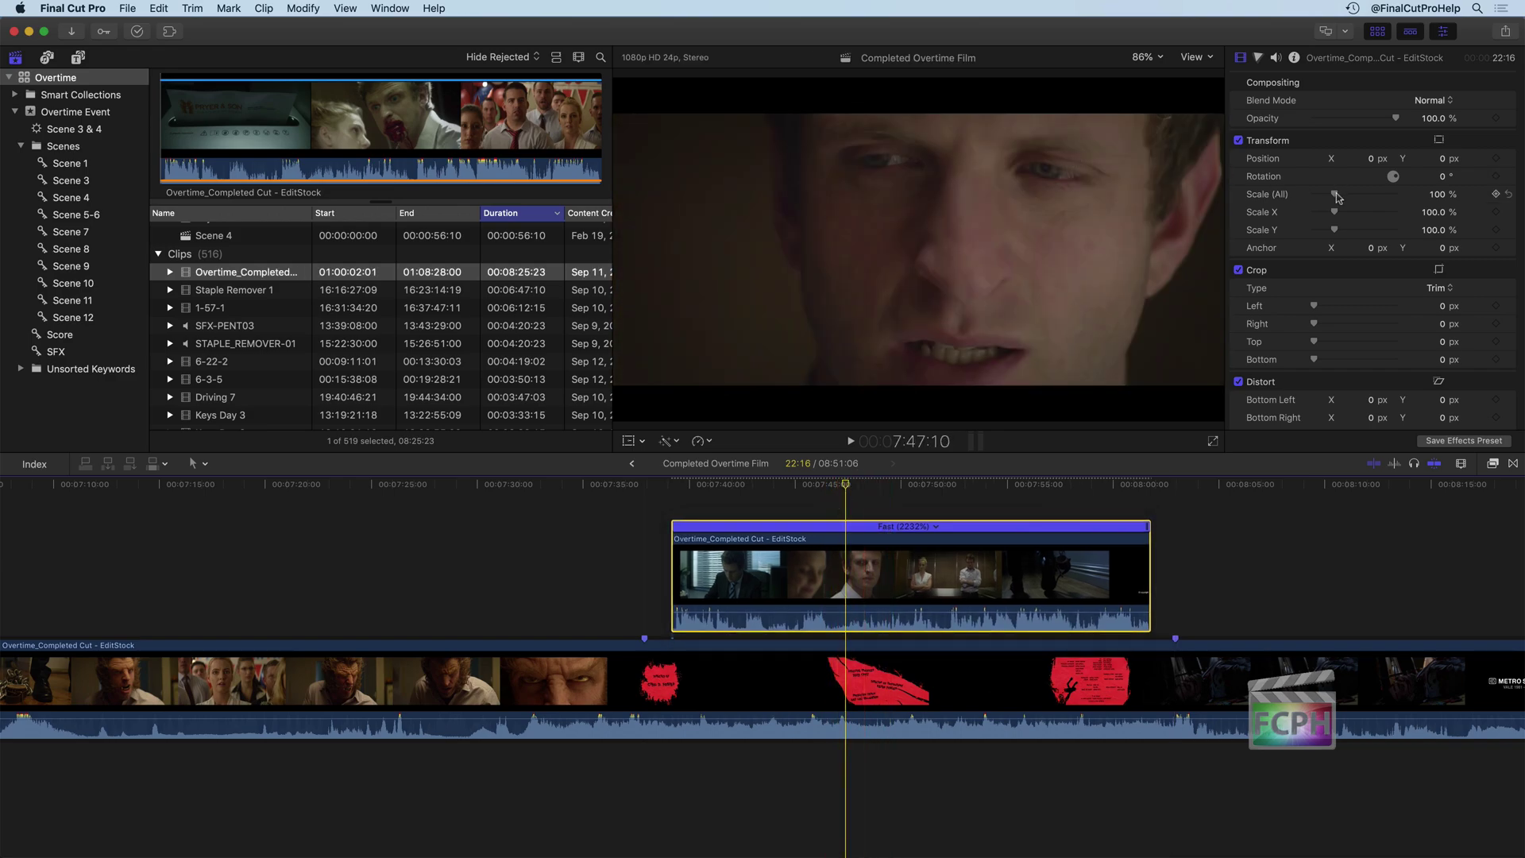
left_click_drag(1337, 195, 1335, 197)
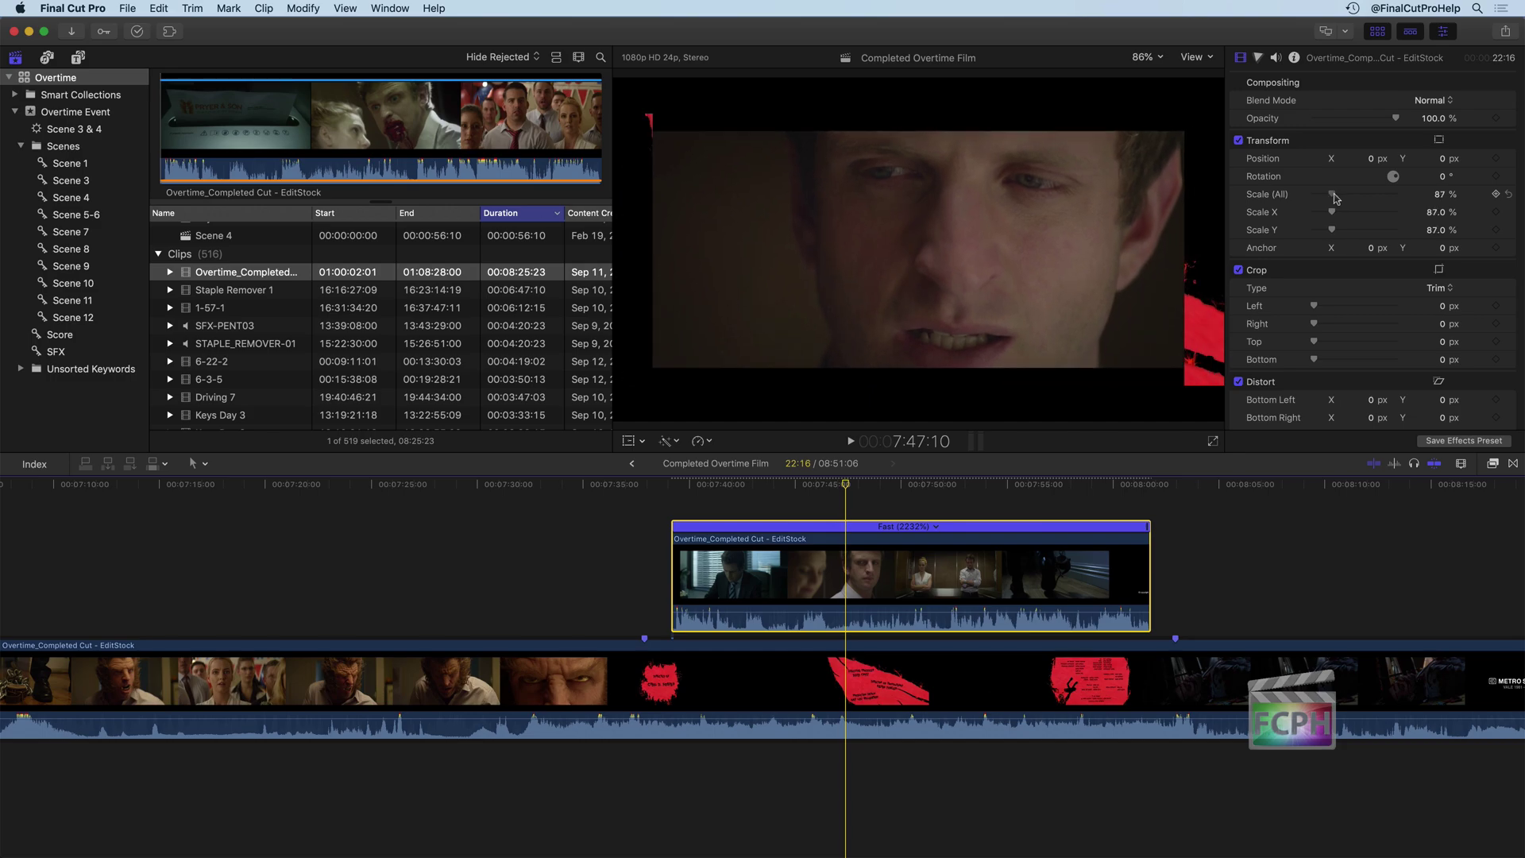
Lower the fast copy's opacity to about 72% and play it back from the Directed By title
mouse_move(1359, 121)
left_mouse_down()
mouse_move(1345, 120)
mouse_move(1369, 120)
left_mouse_up()
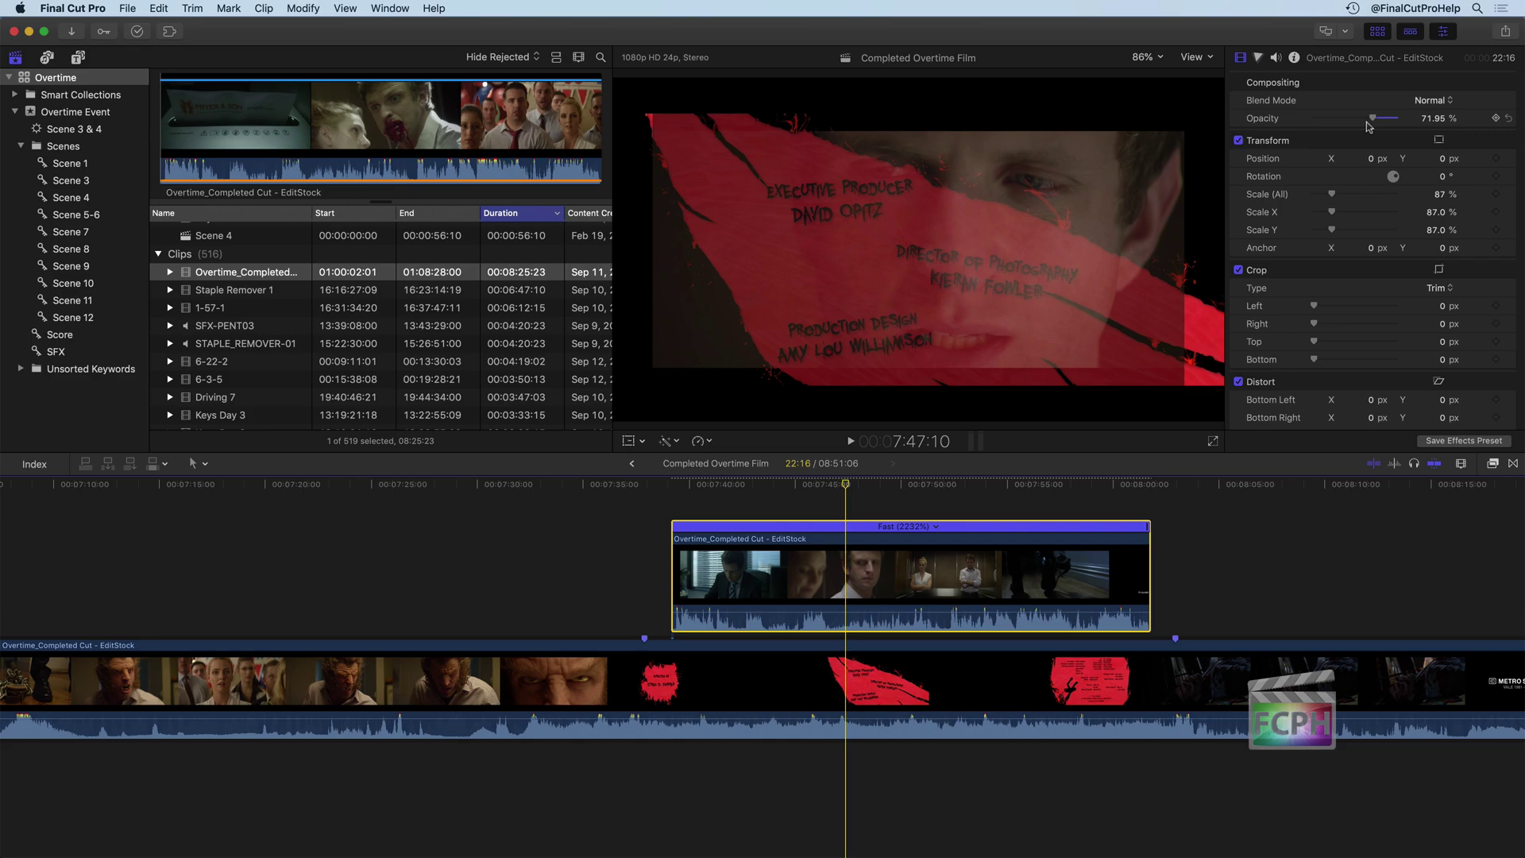
left_click(656, 492)
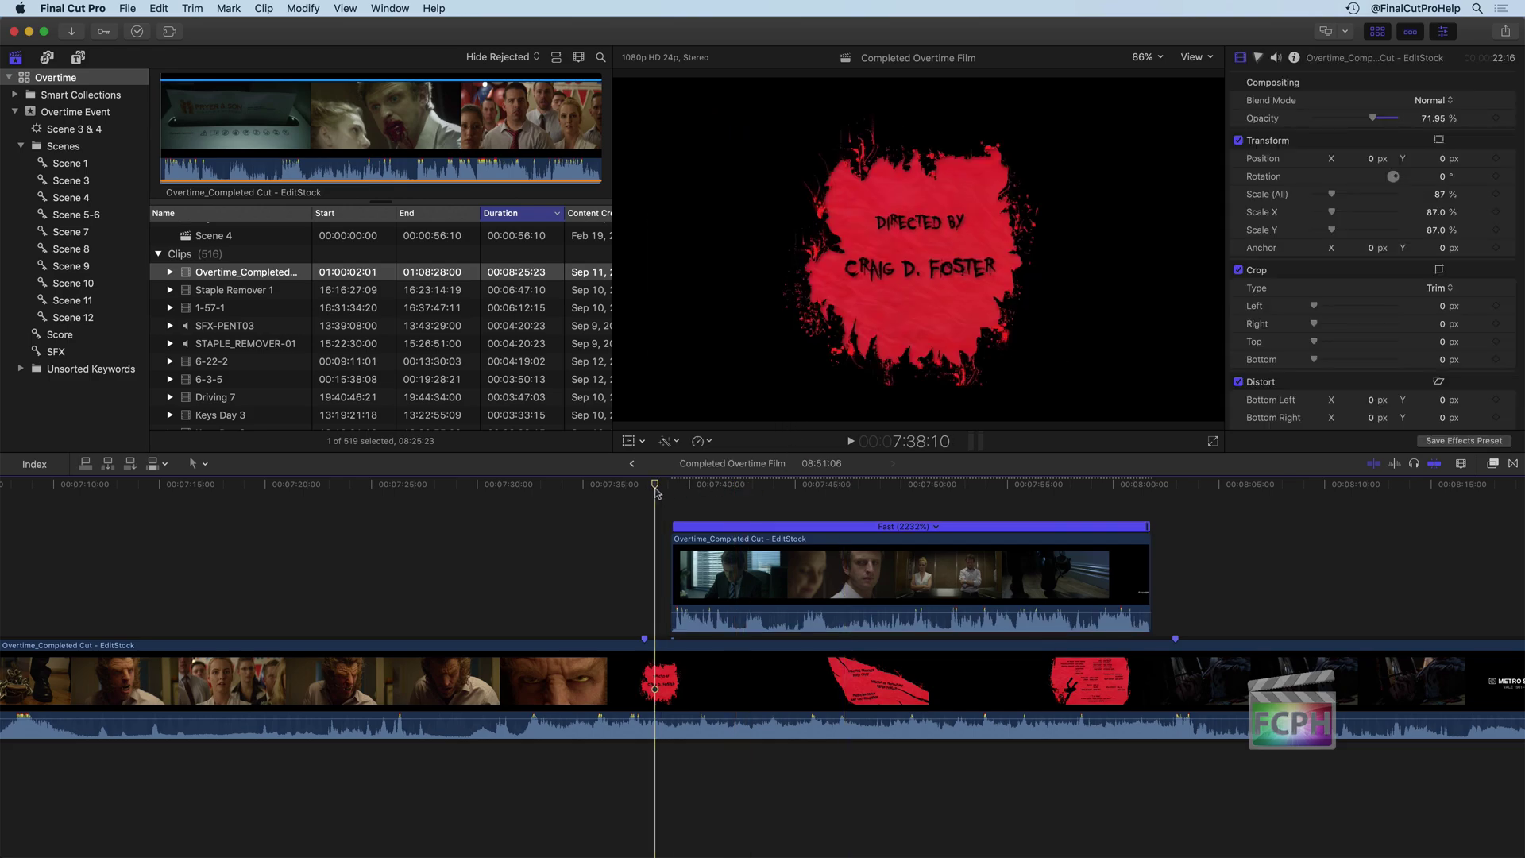
key("space")
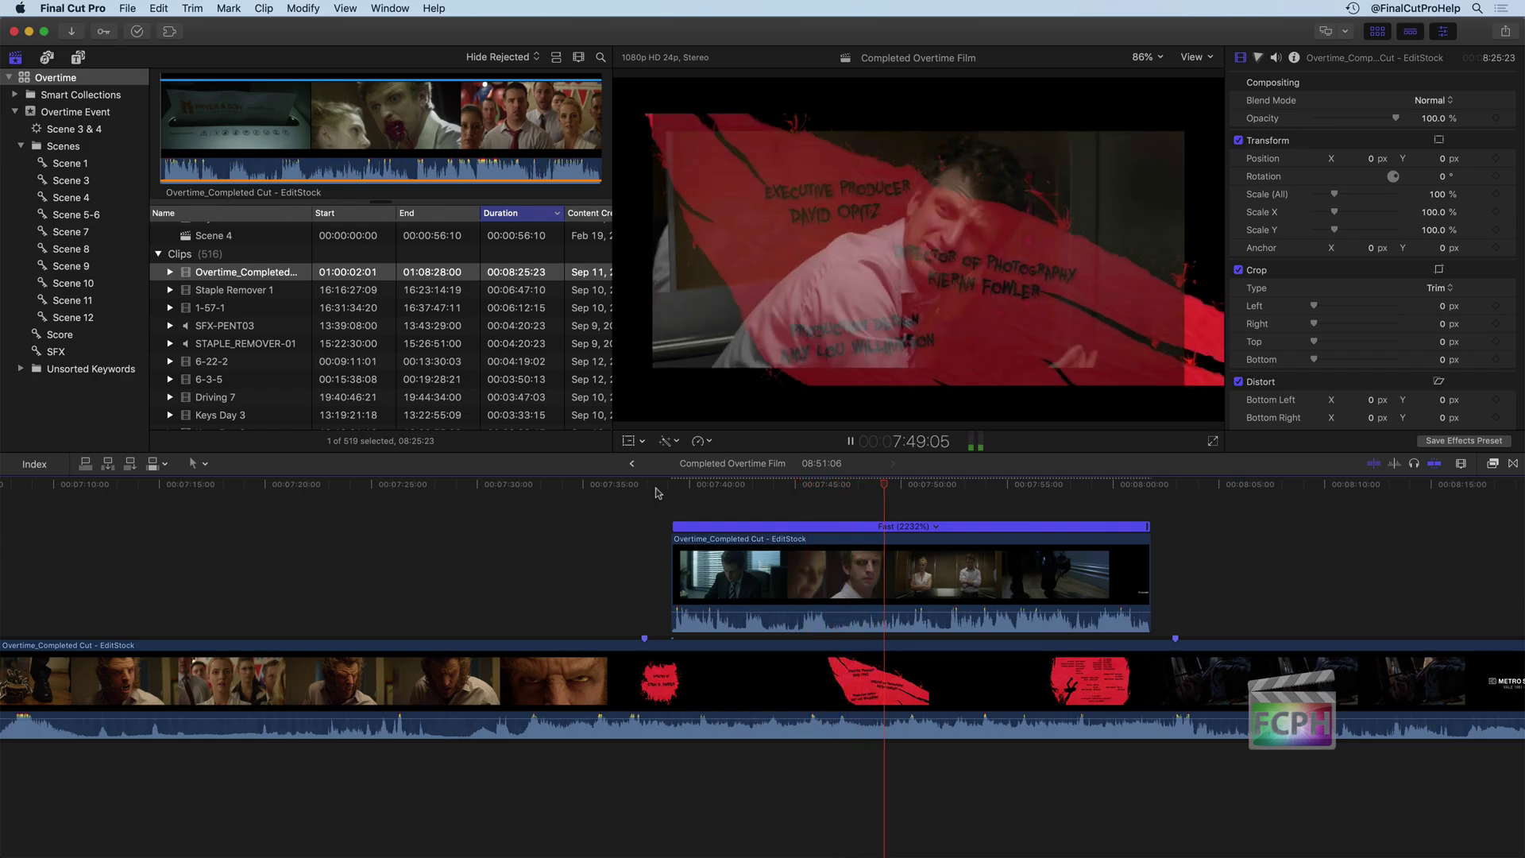
key("space")
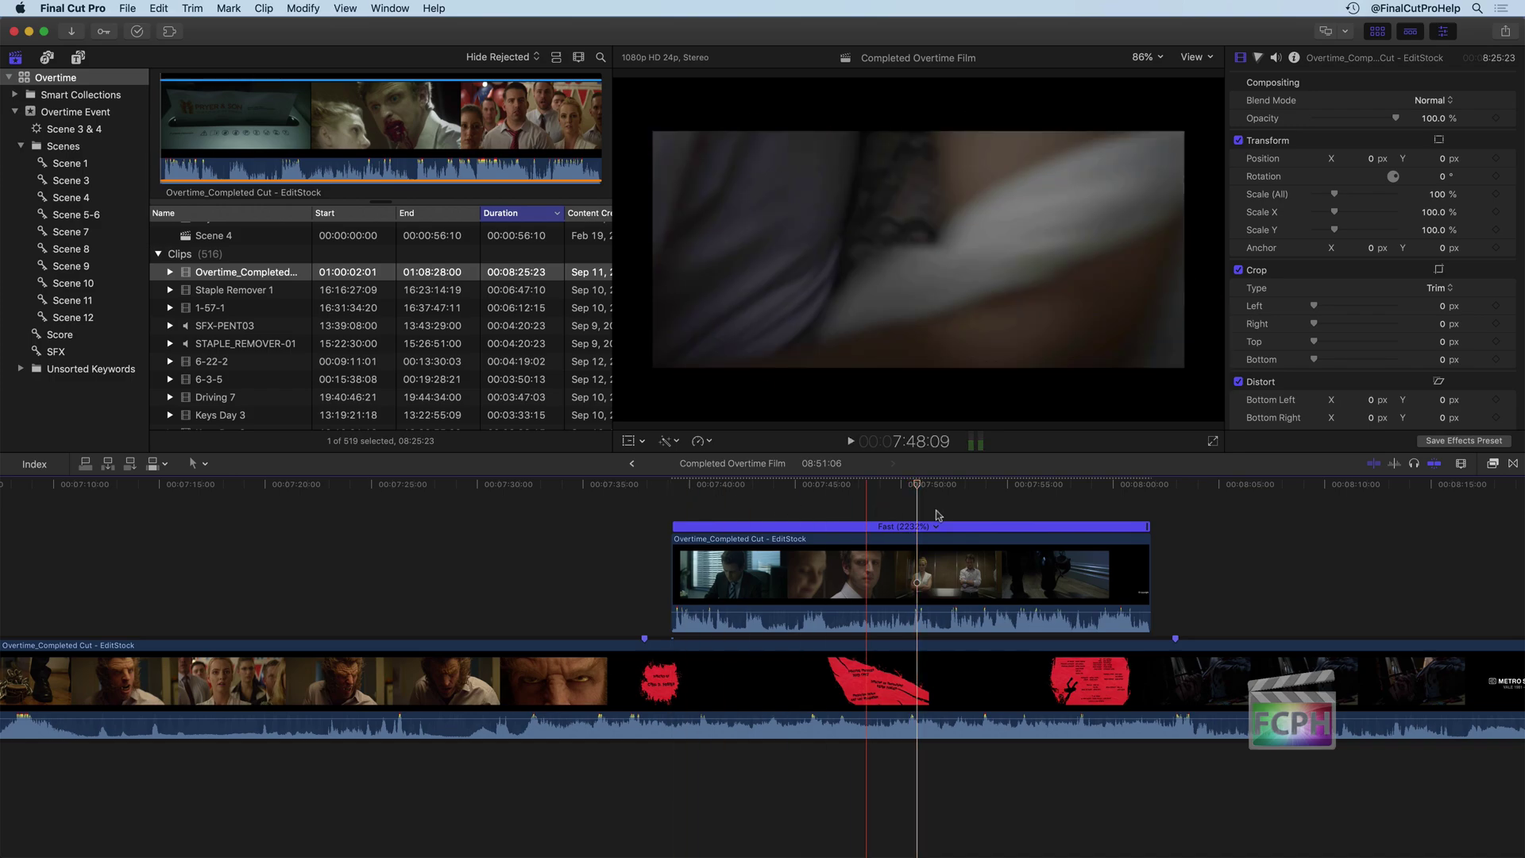
Blade the fast copy twice near its start and delete the surrounding pieces
left_click(776, 543)
left_click(760, 542)
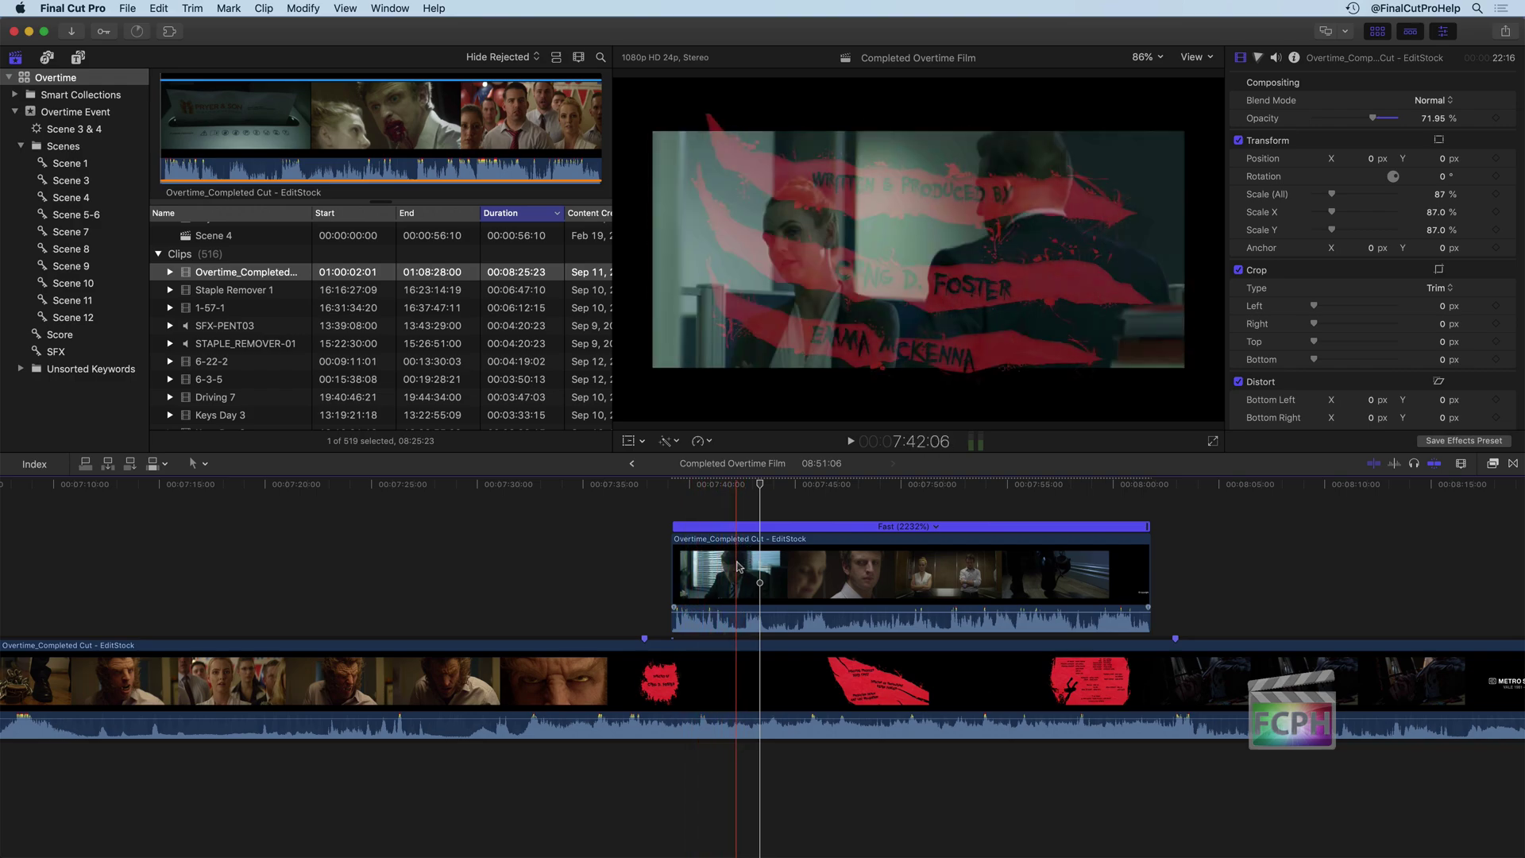
key("b")
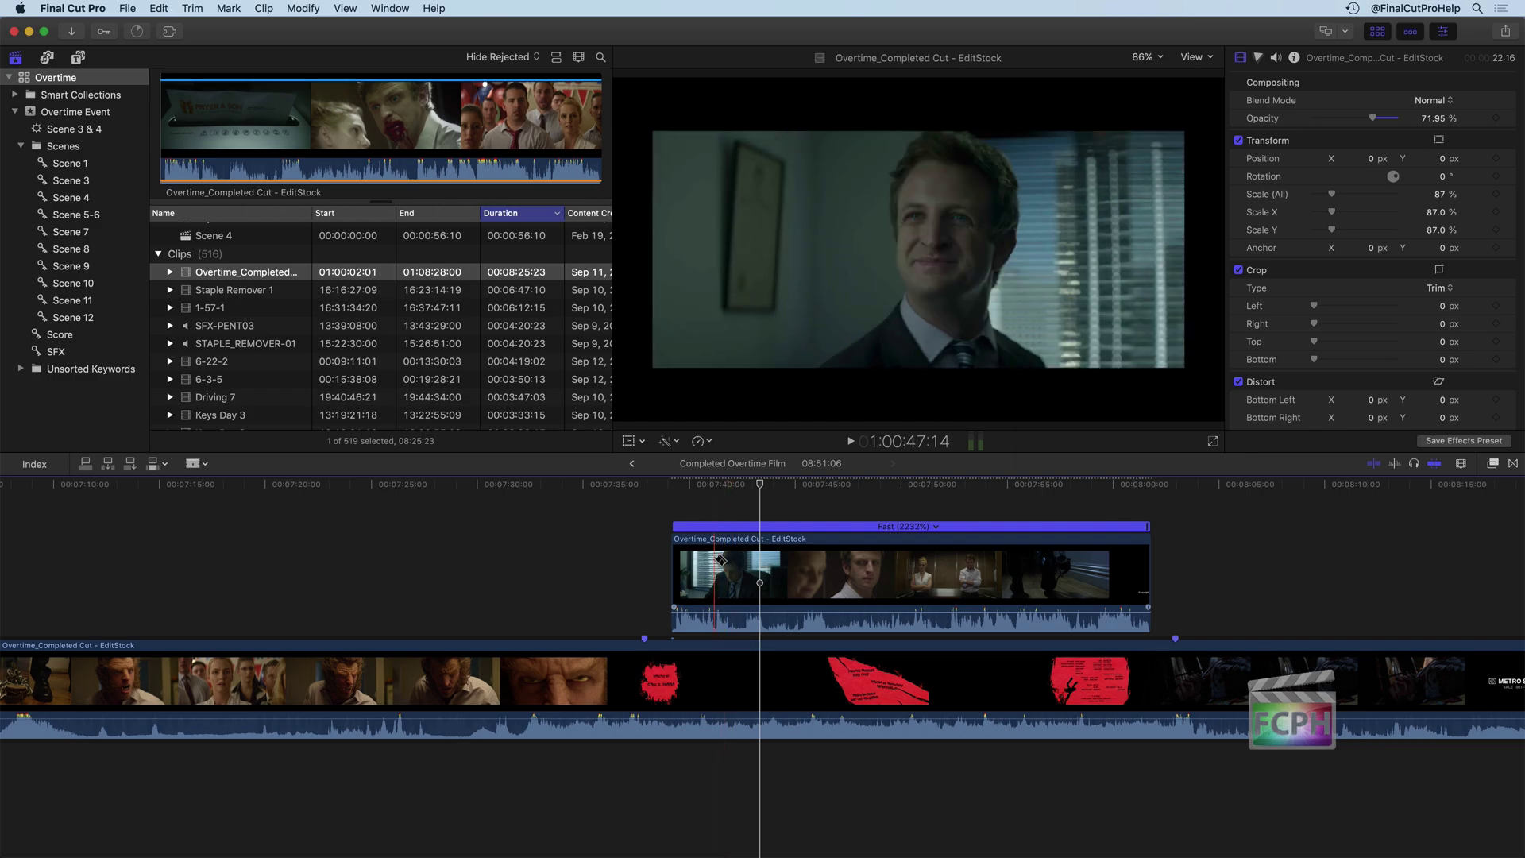
left_click(735, 563)
left_click(738, 564)
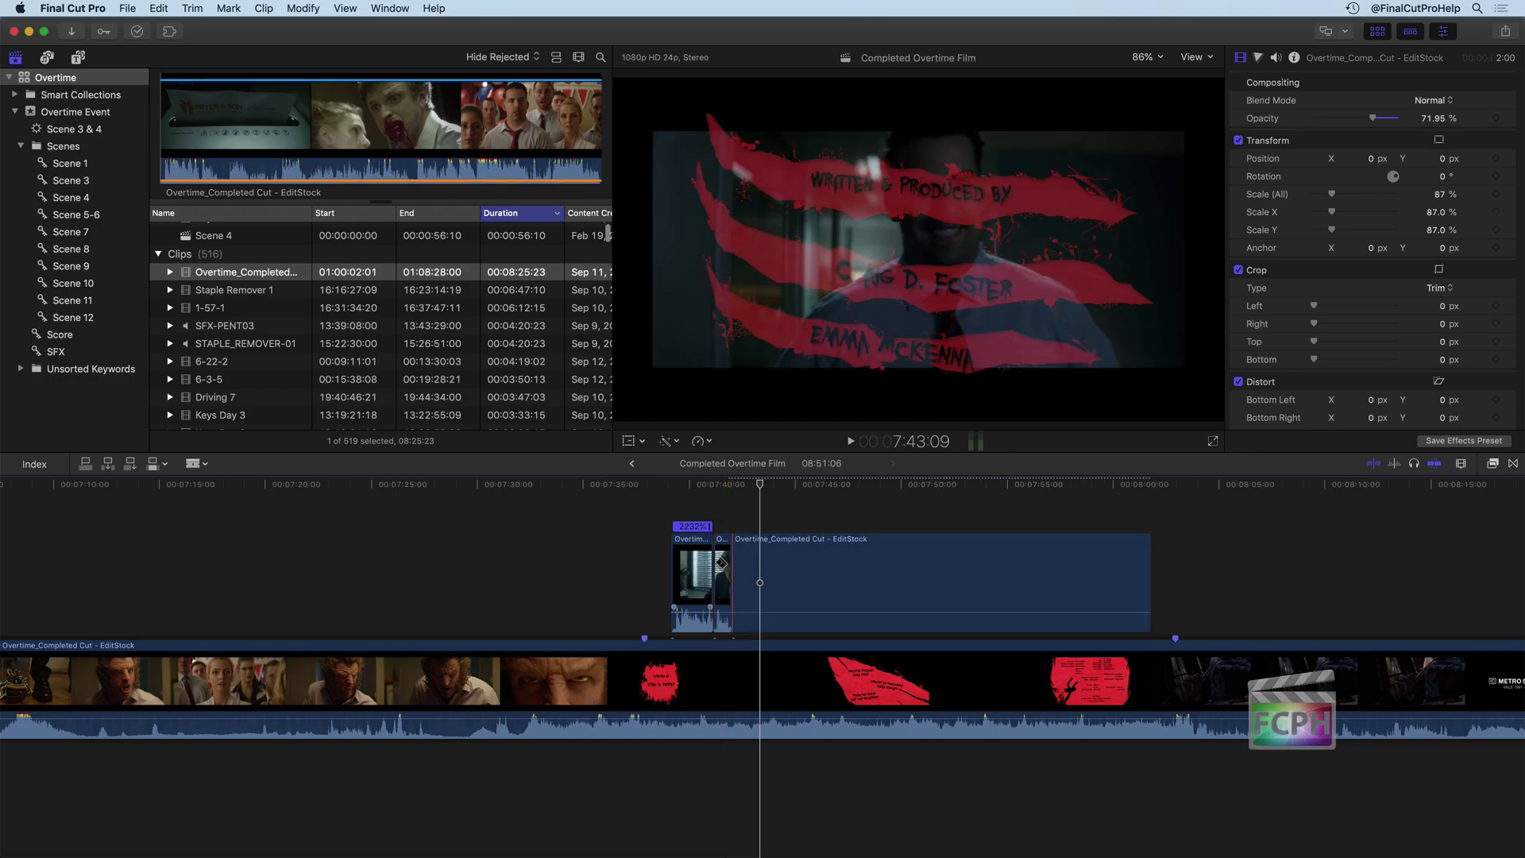
key("a")
key("Delete")
Retime the remaining short piece to Slow 10%, preview it, then delete it
left_click(722, 566)
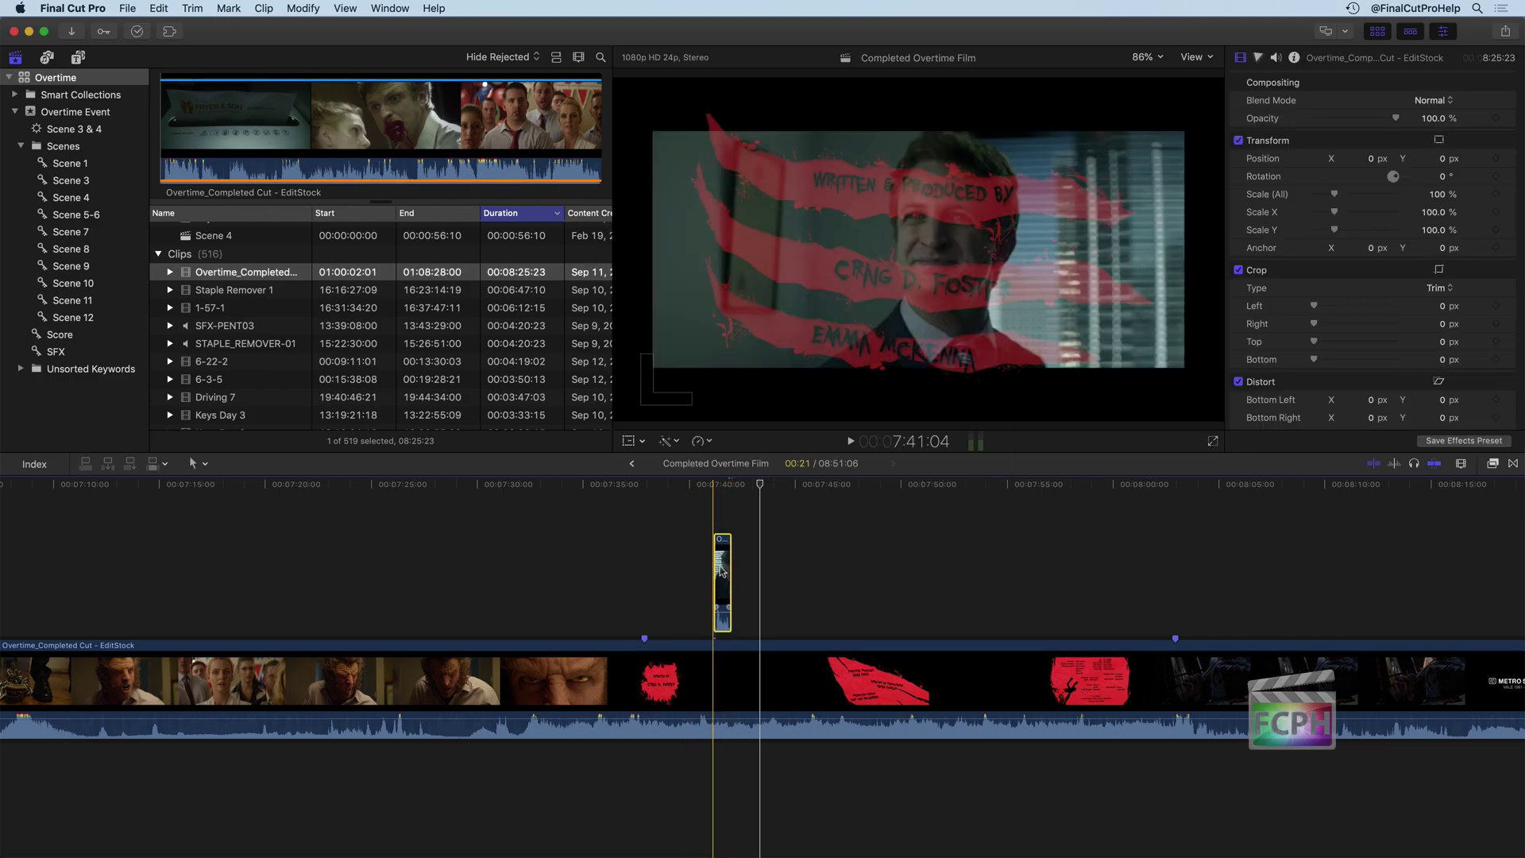
left_click(704, 442)
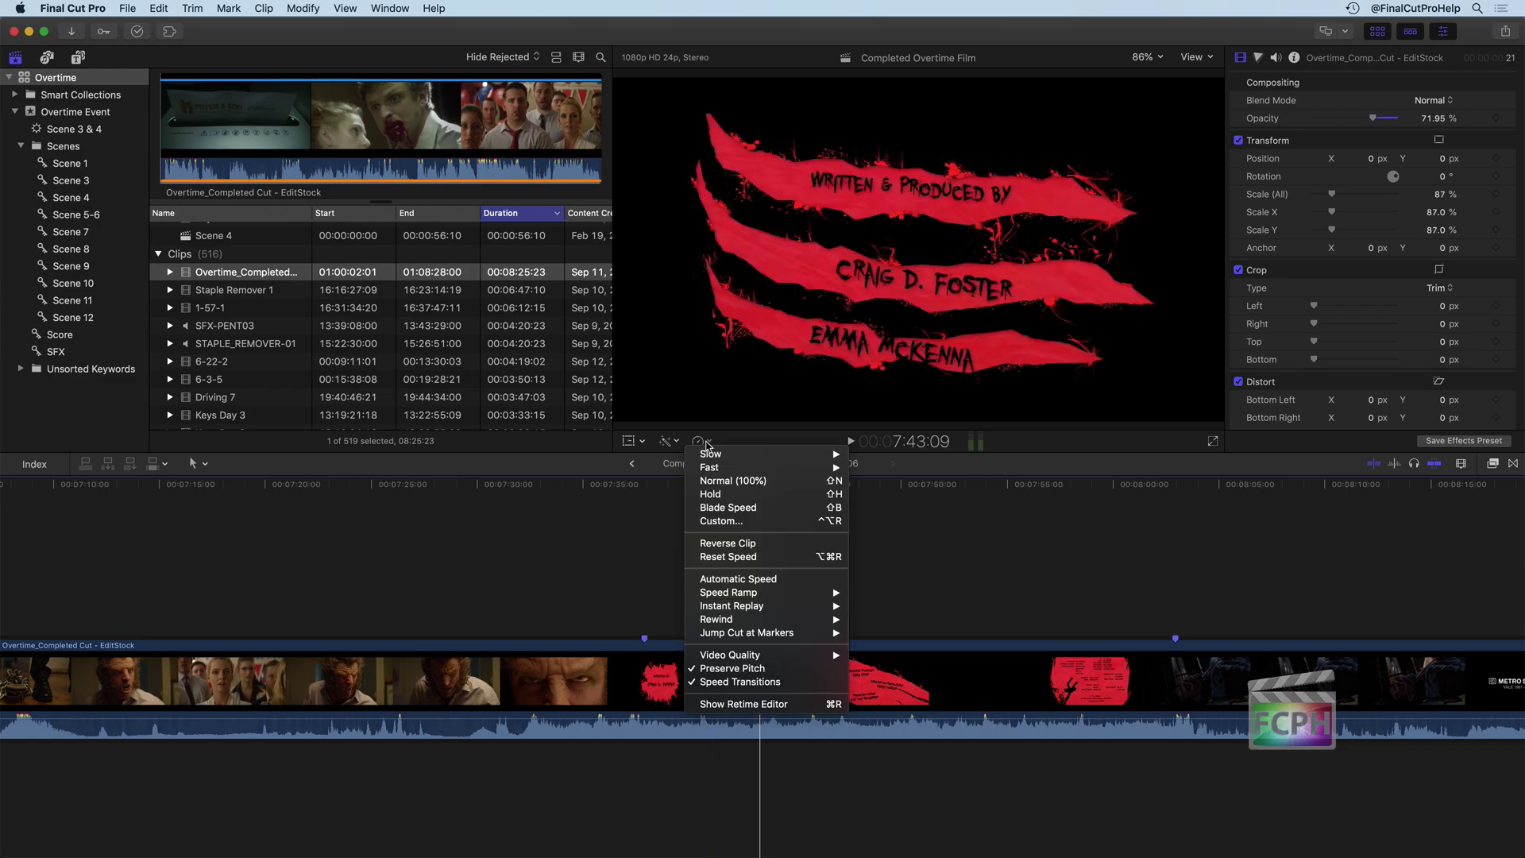
mouse_move(712, 451)
left_click(869, 480)
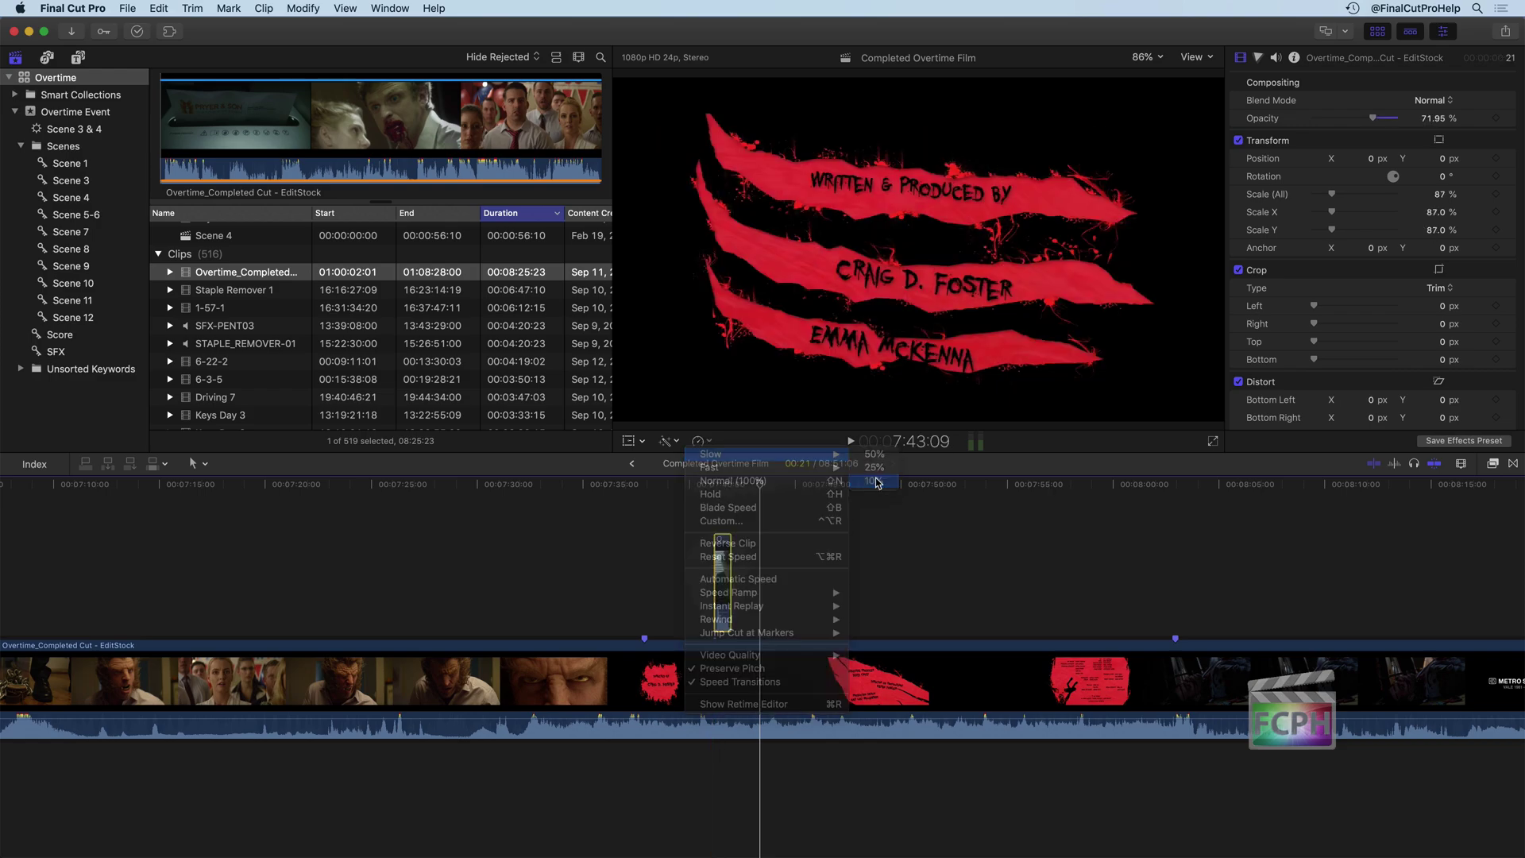
key("space")
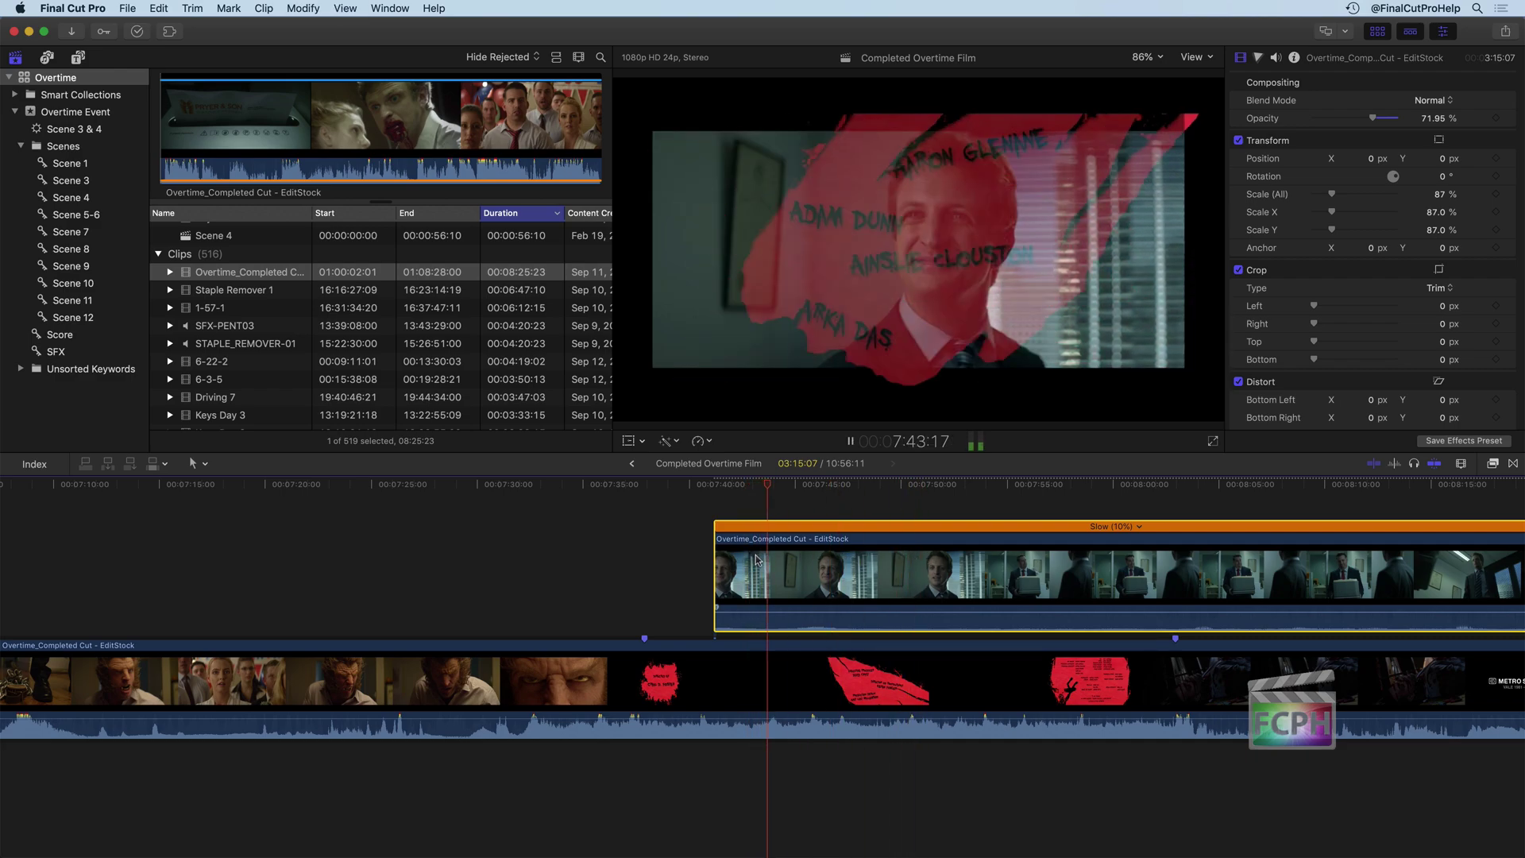
scroll(497, 557, "right", 5)
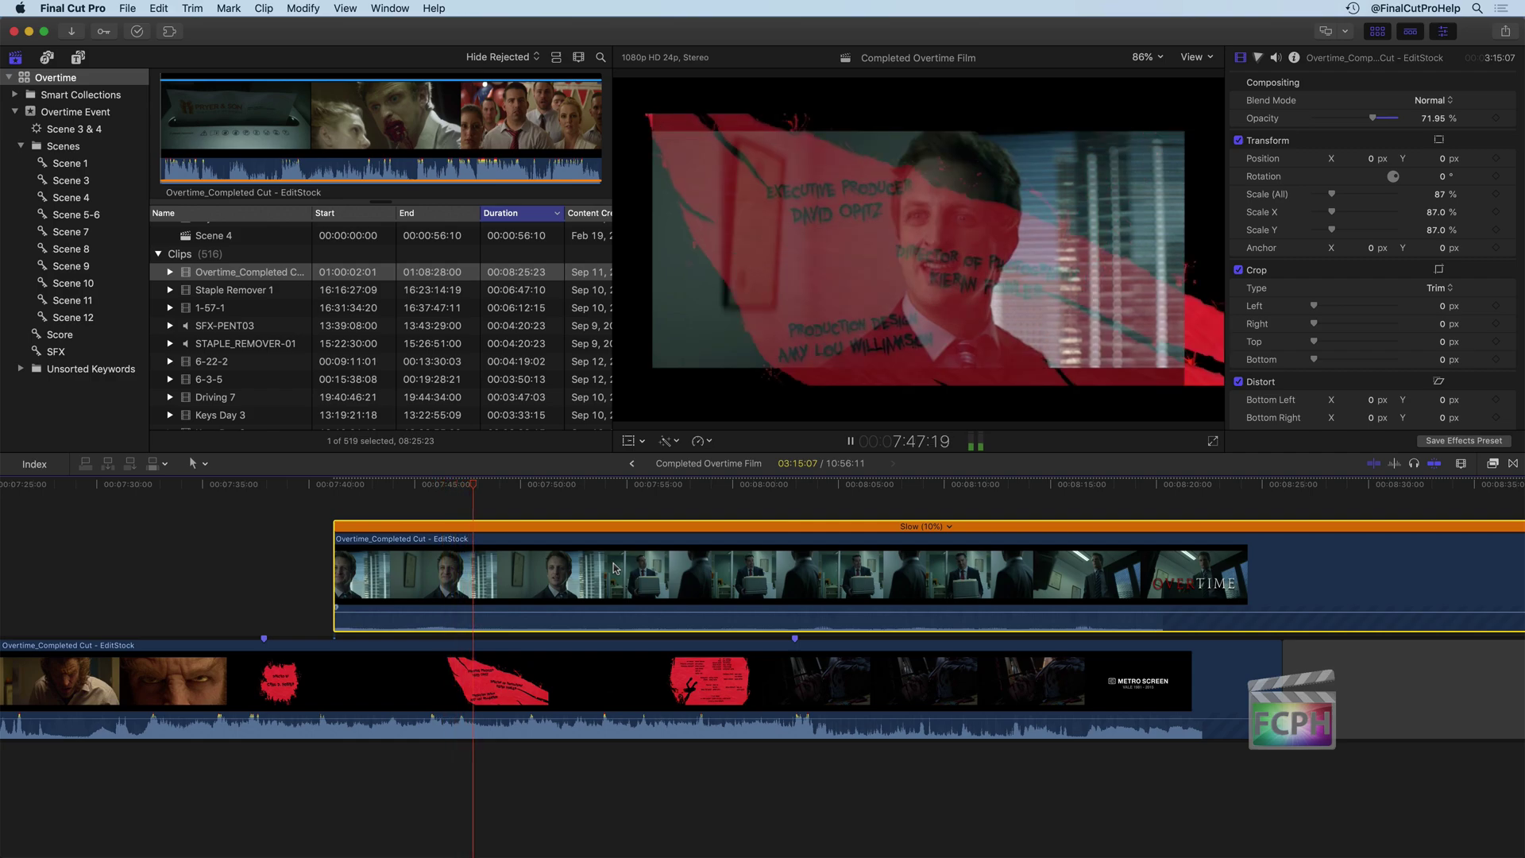
key("space")
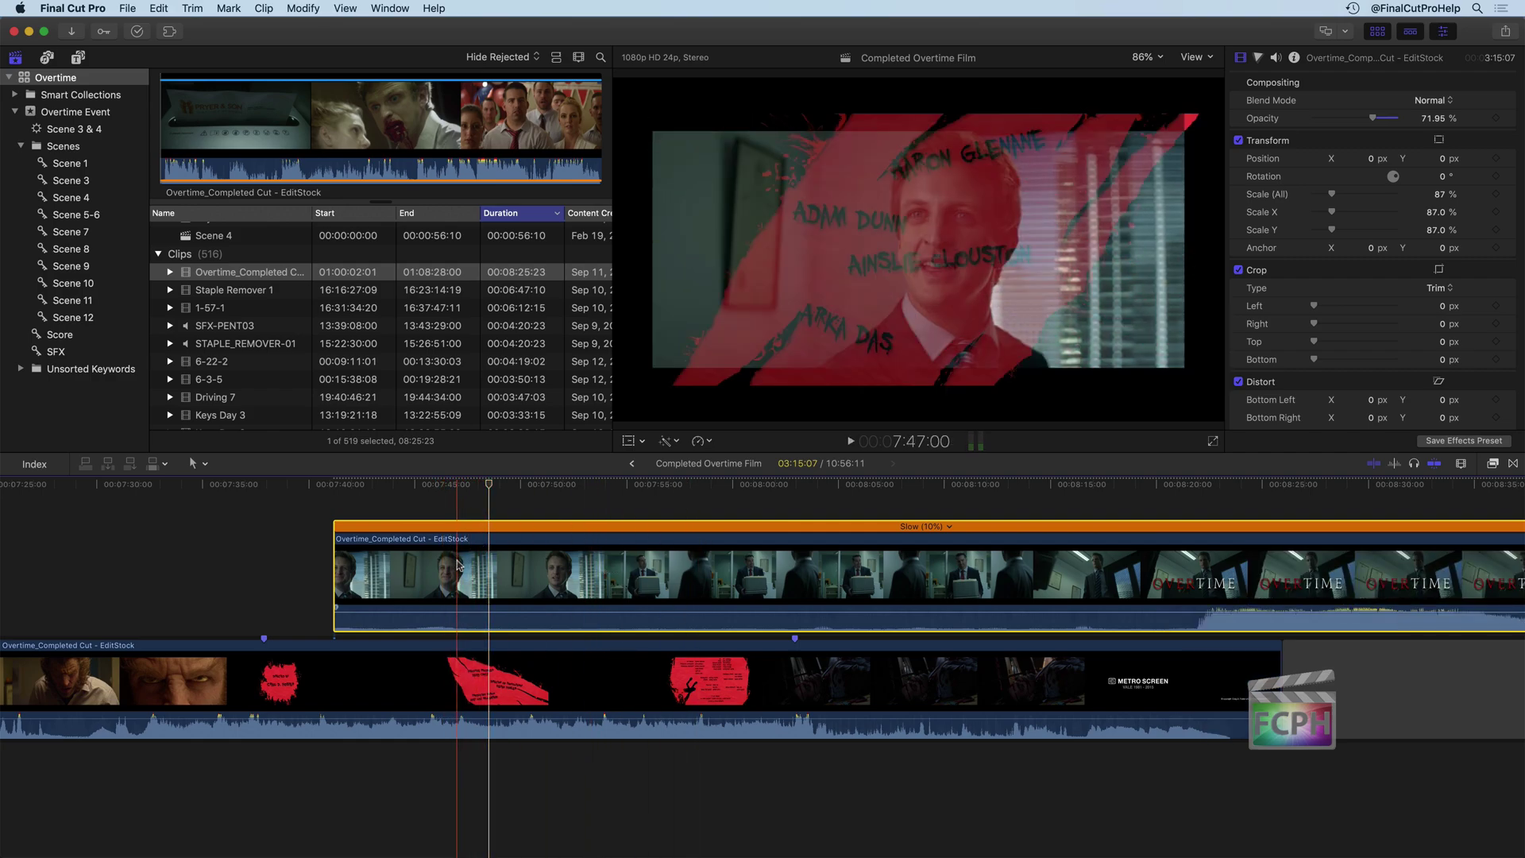
key("Delete")
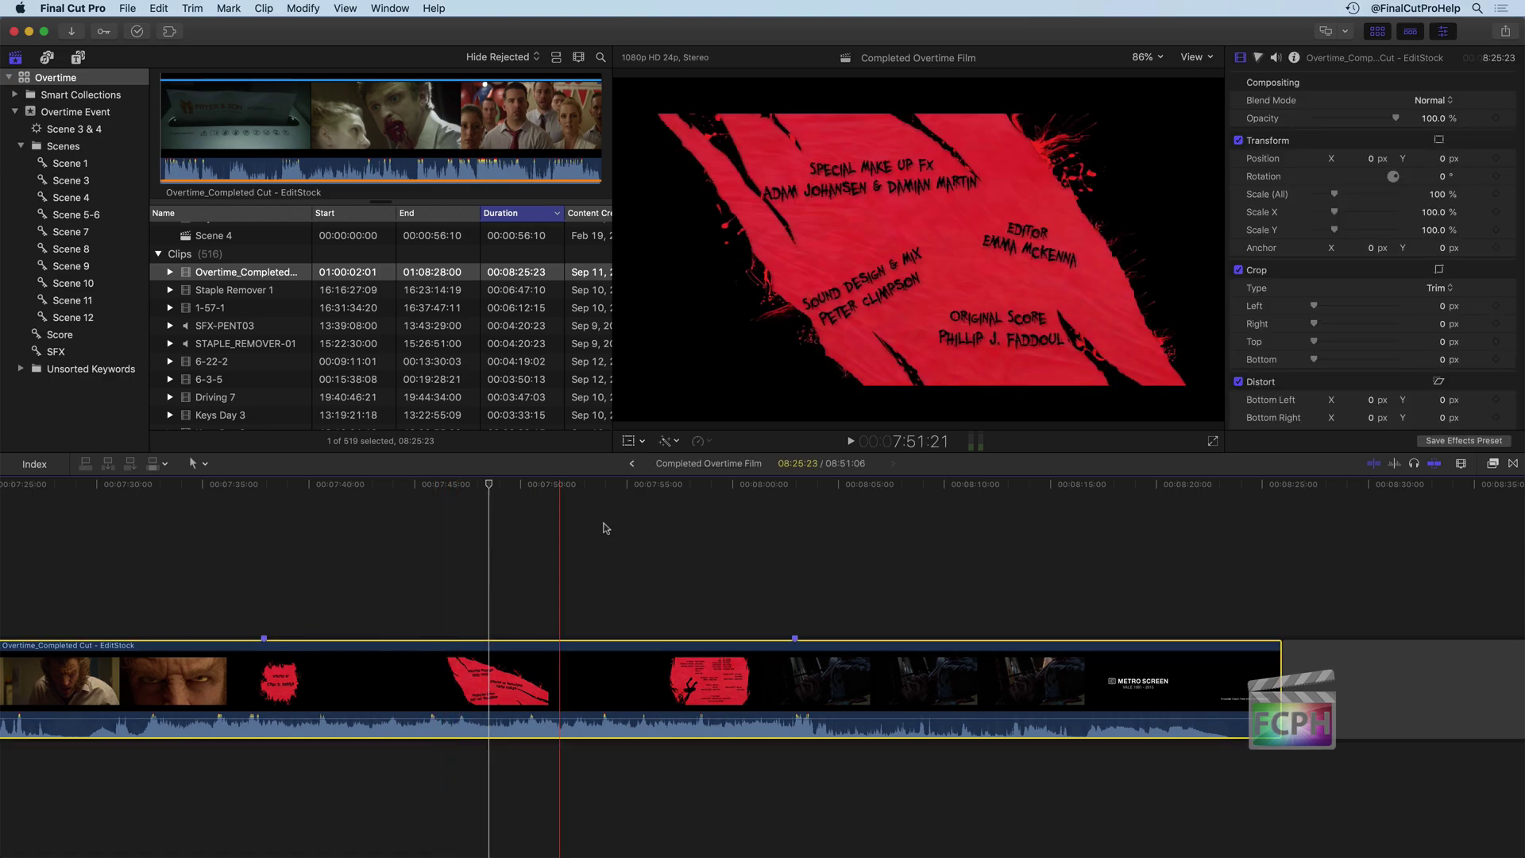
Retime the main film clip to Fast 20x (2000%), shrinking it to about 25 seconds
left_click(699, 442)
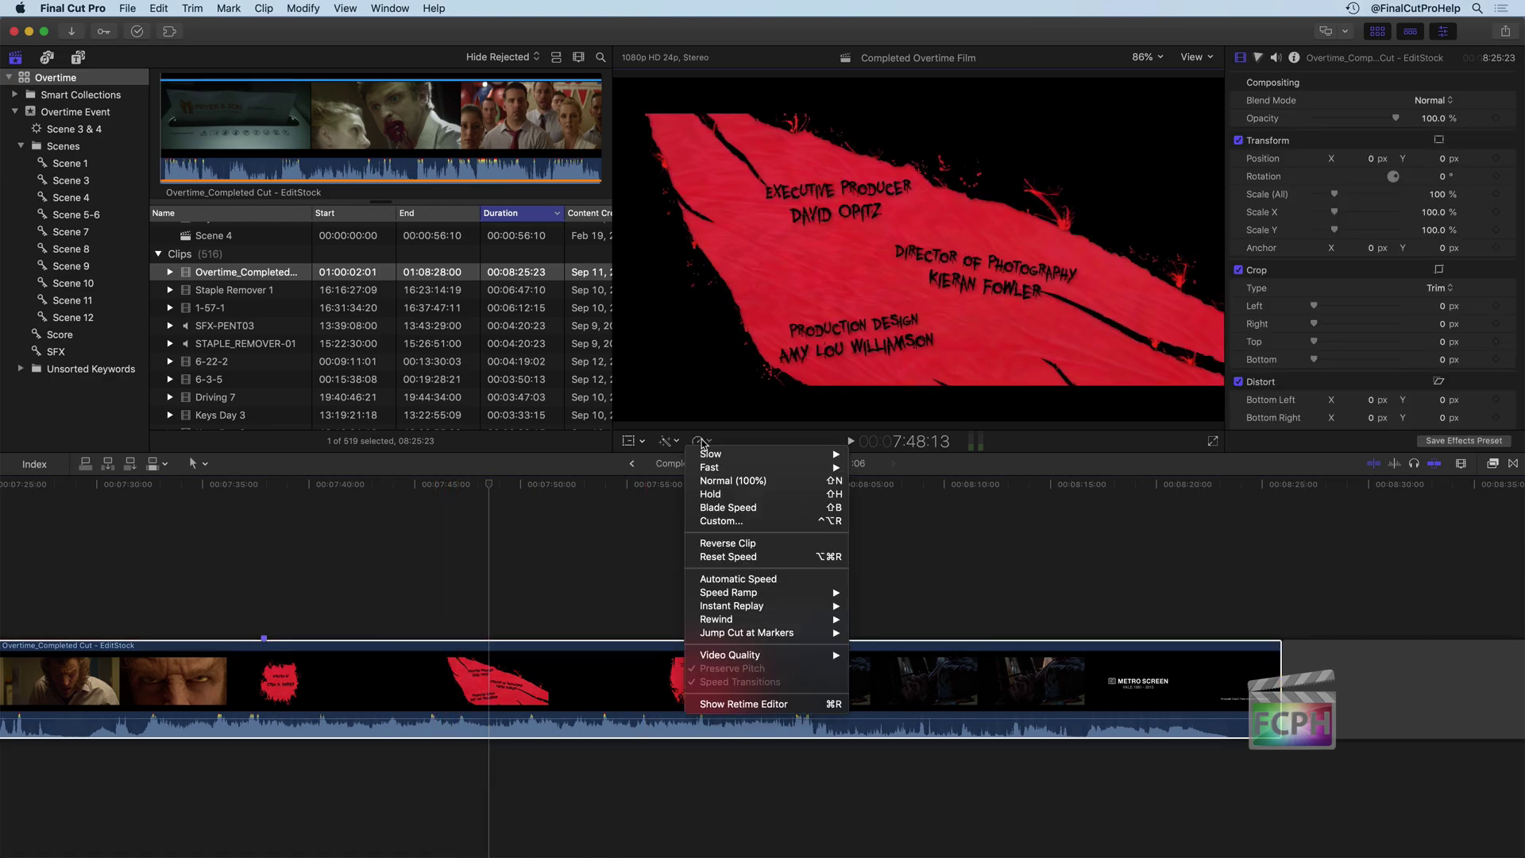
mouse_move(731, 659)
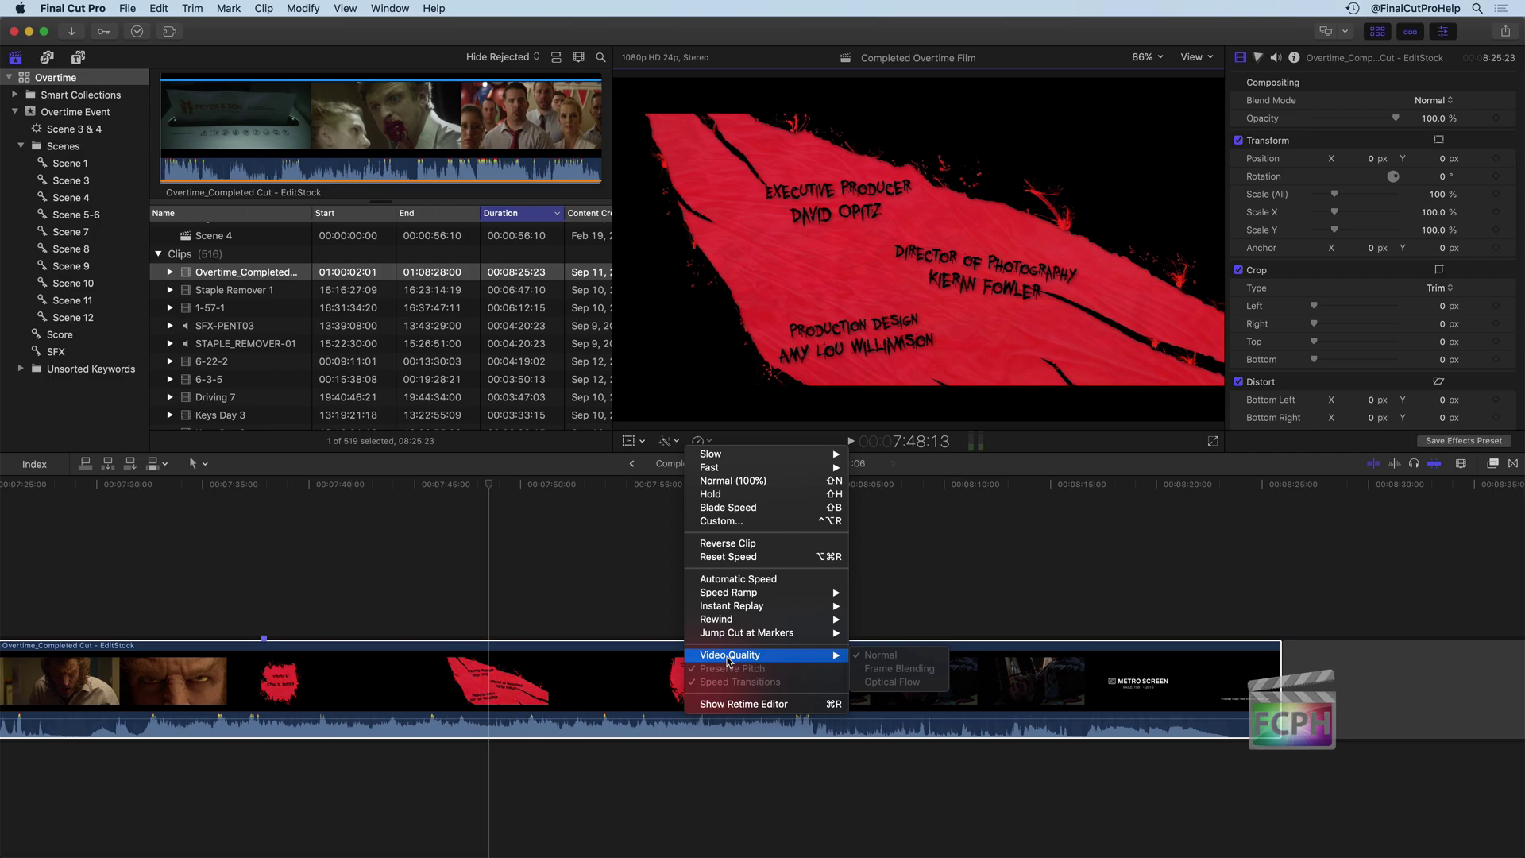
mouse_move(738, 460)
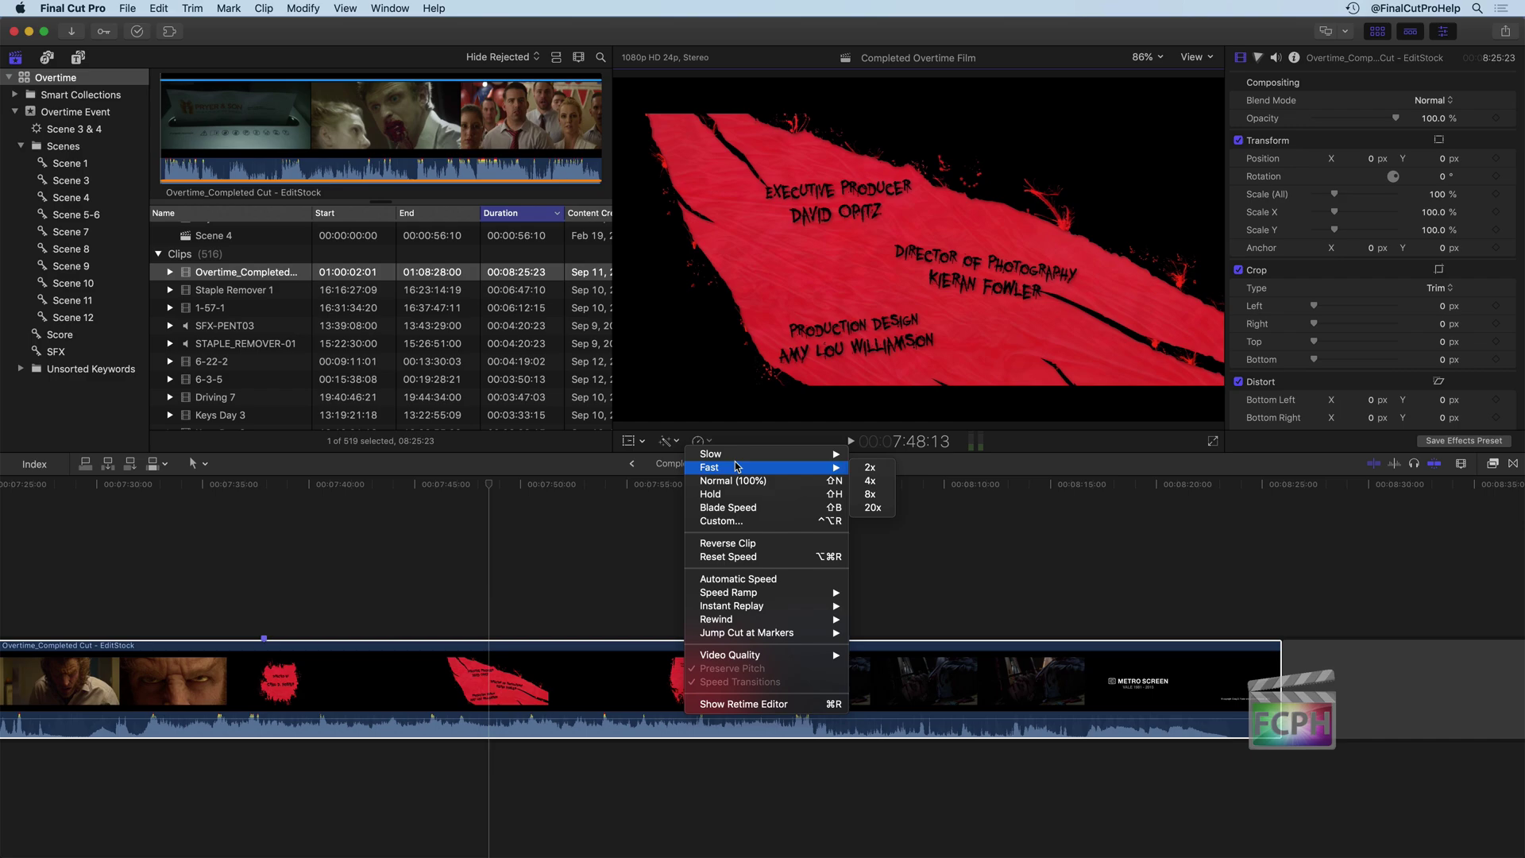
left_click(873, 507)
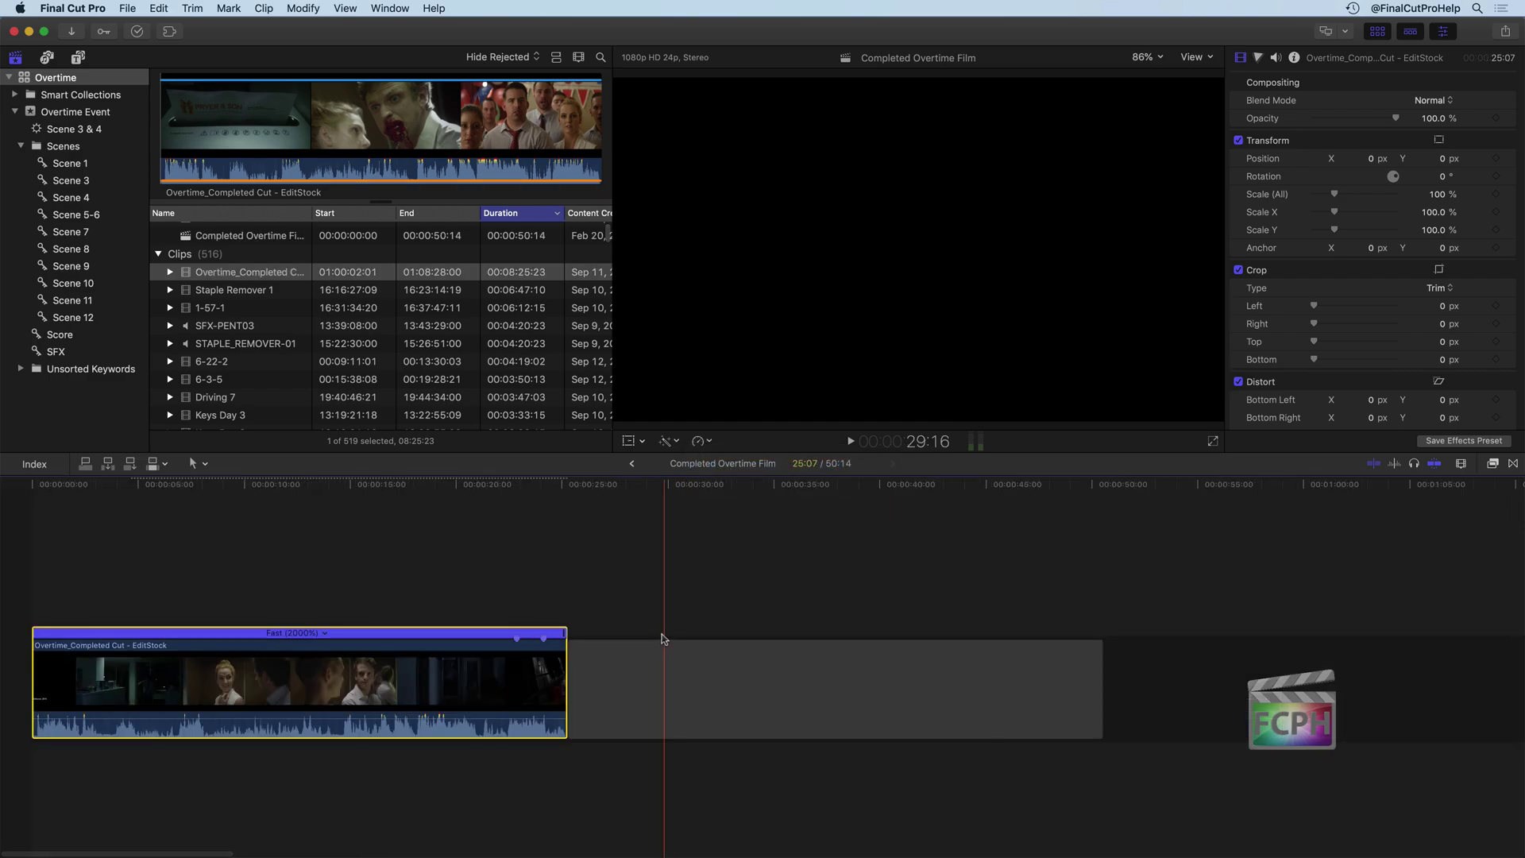
Set the 2000% film clip's retime video quality to Optical Flow
left_click(710, 442)
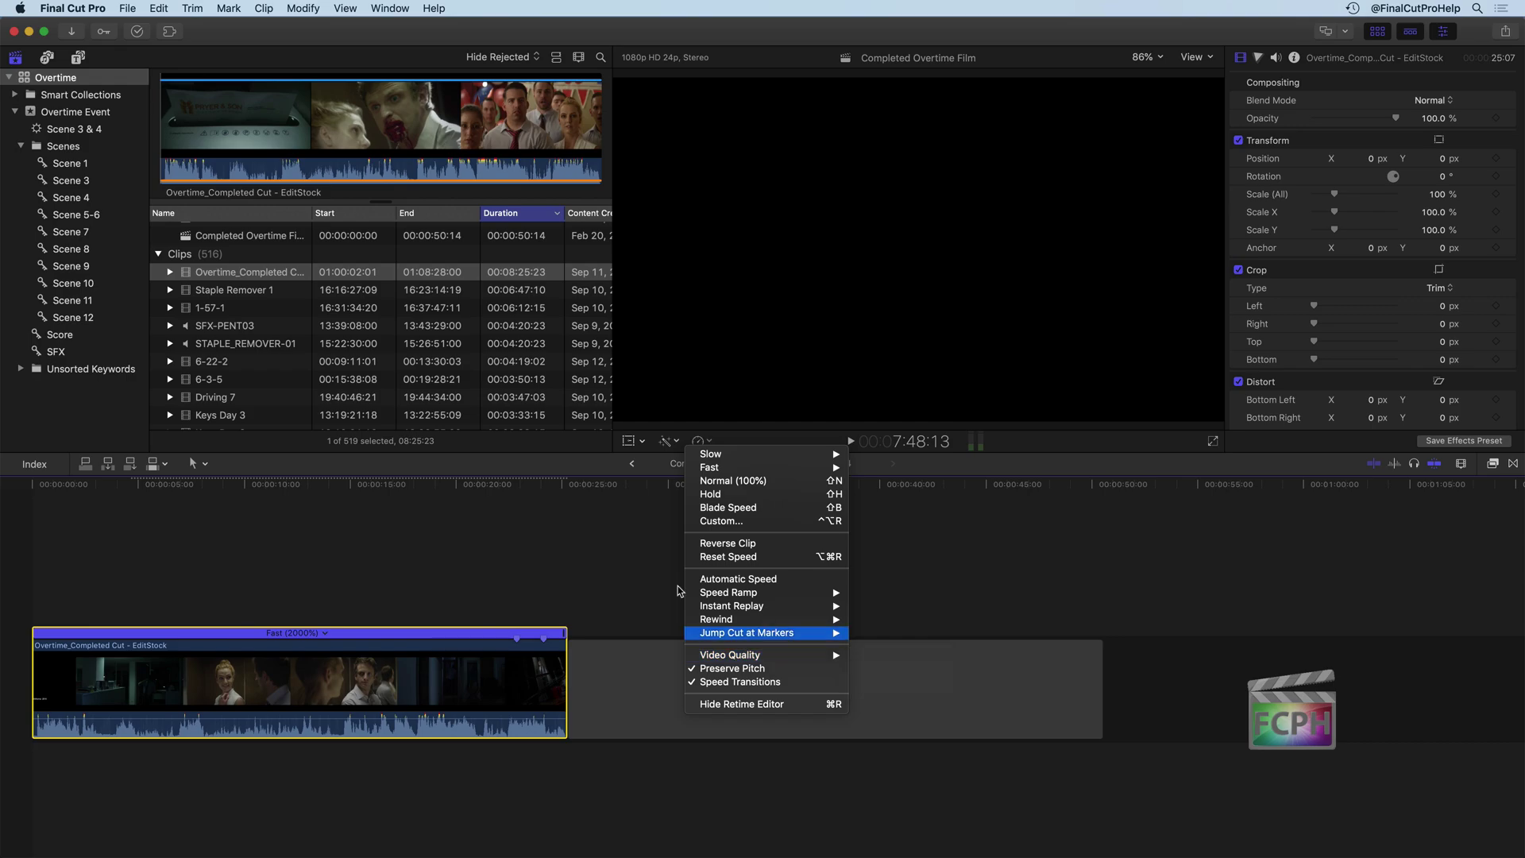
left_click(554, 566)
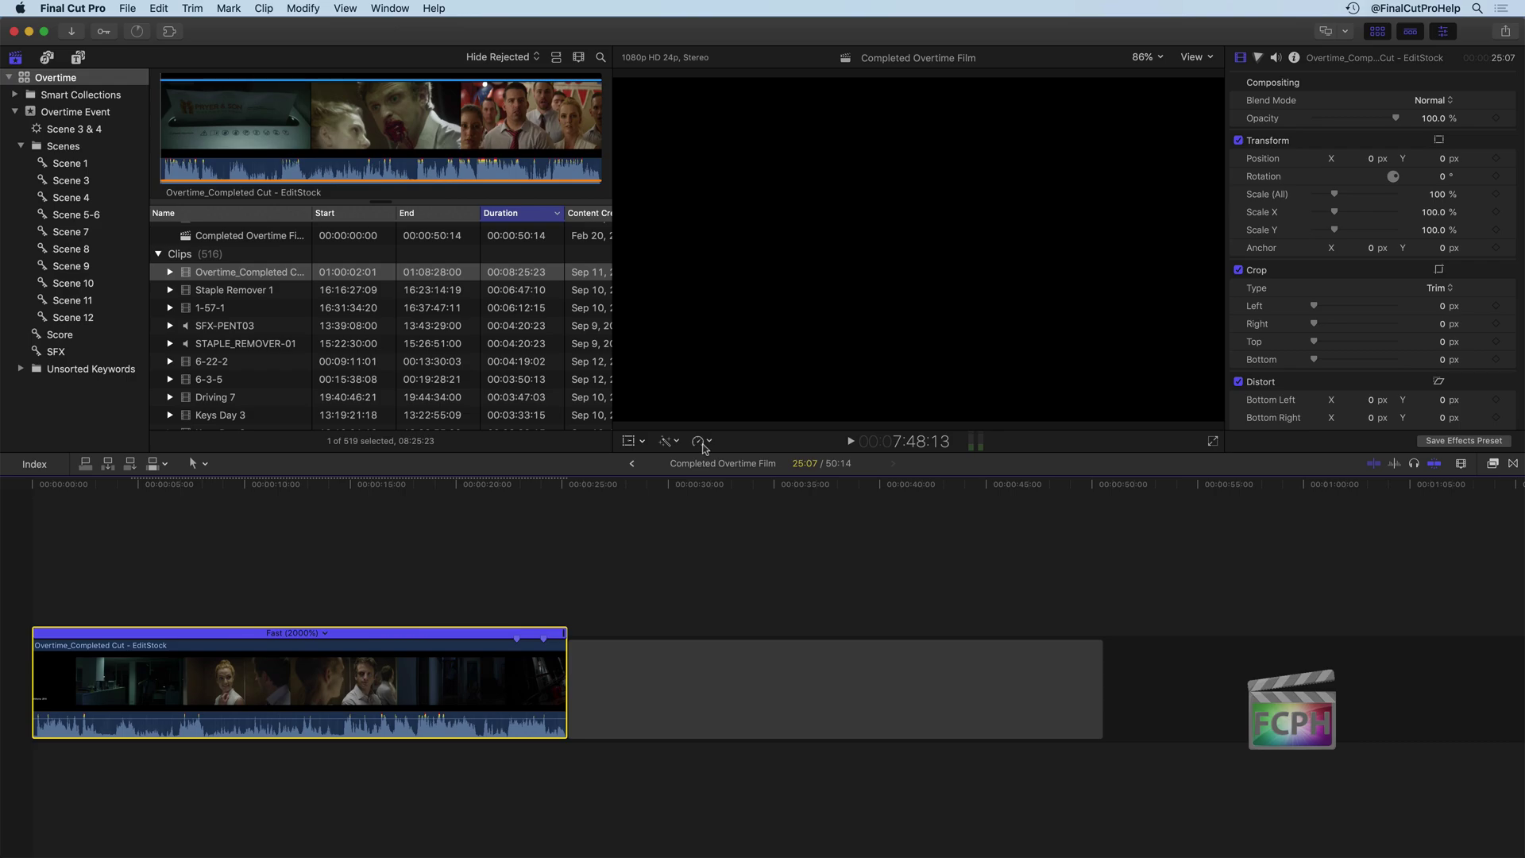
left_click(703, 444)
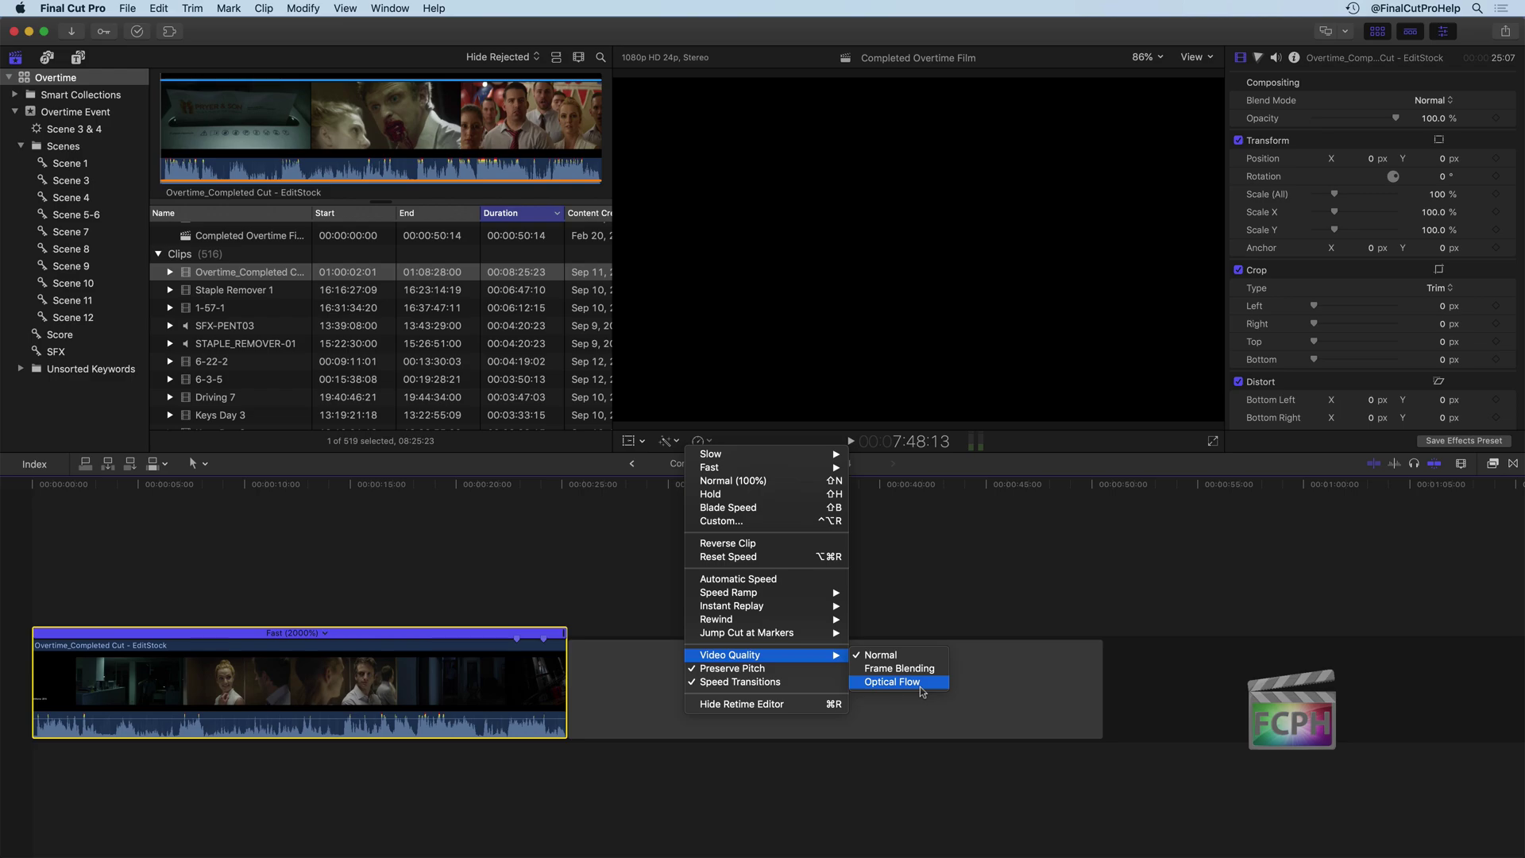
left_click(920, 686)
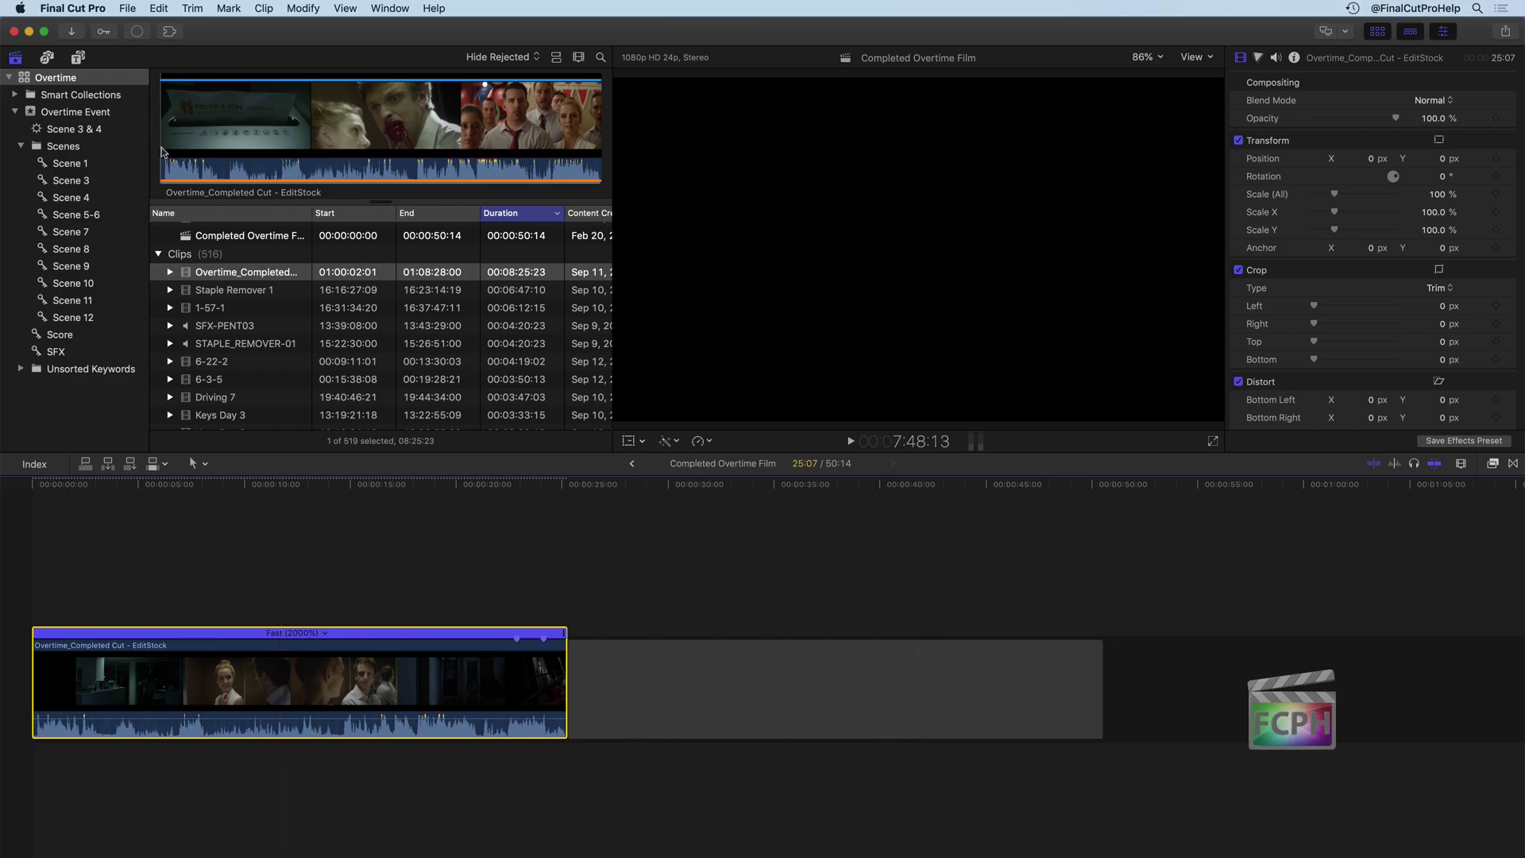
Resume the paused Transcoding and Analysis task so optical flow analysis runs in the background
left_click(138, 34)
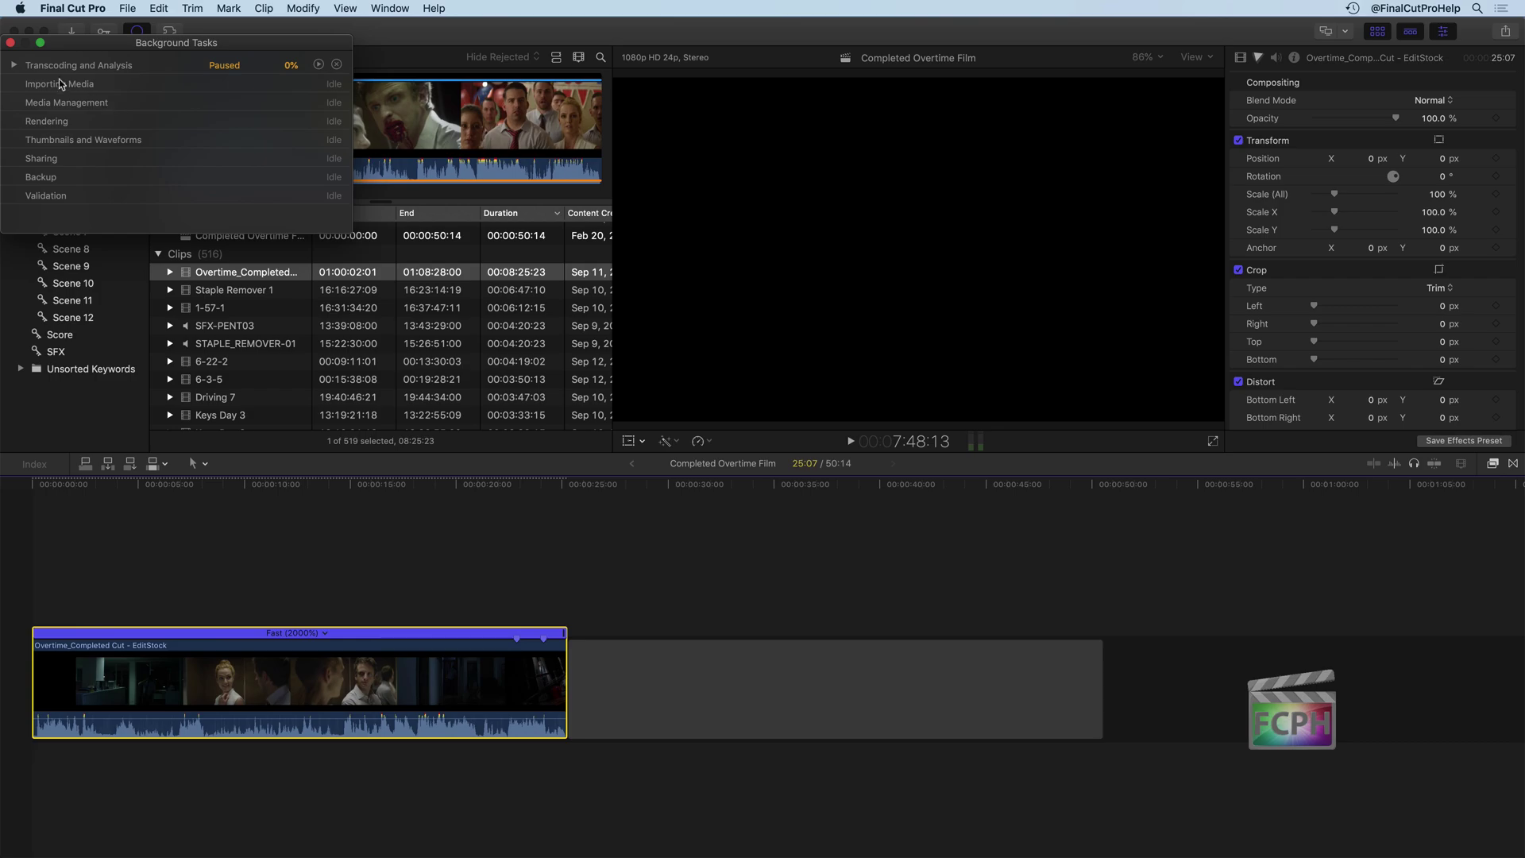
left_click(15, 67)
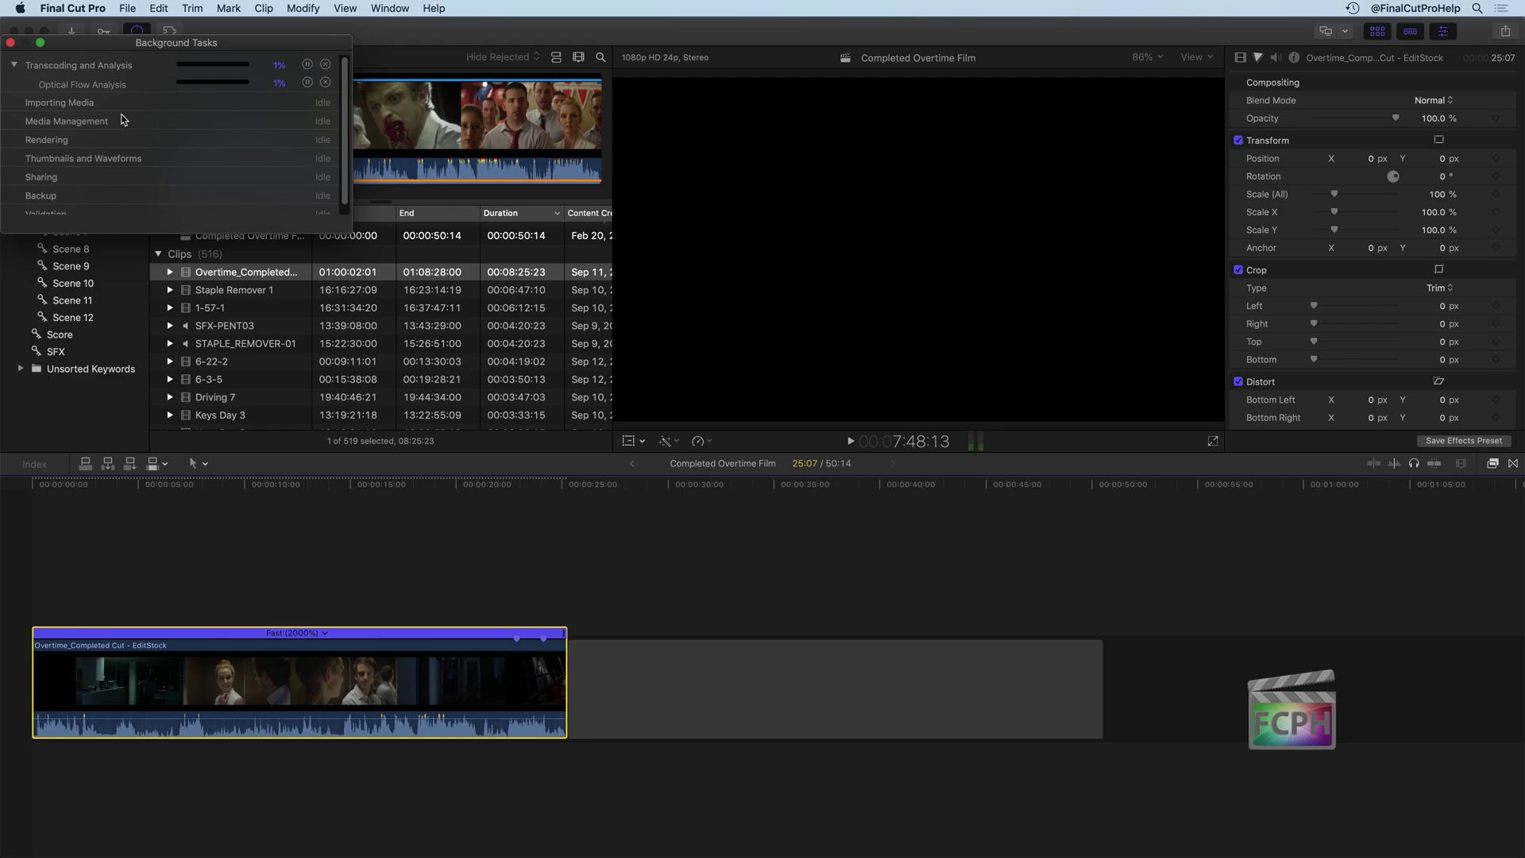
left_click(10, 42)
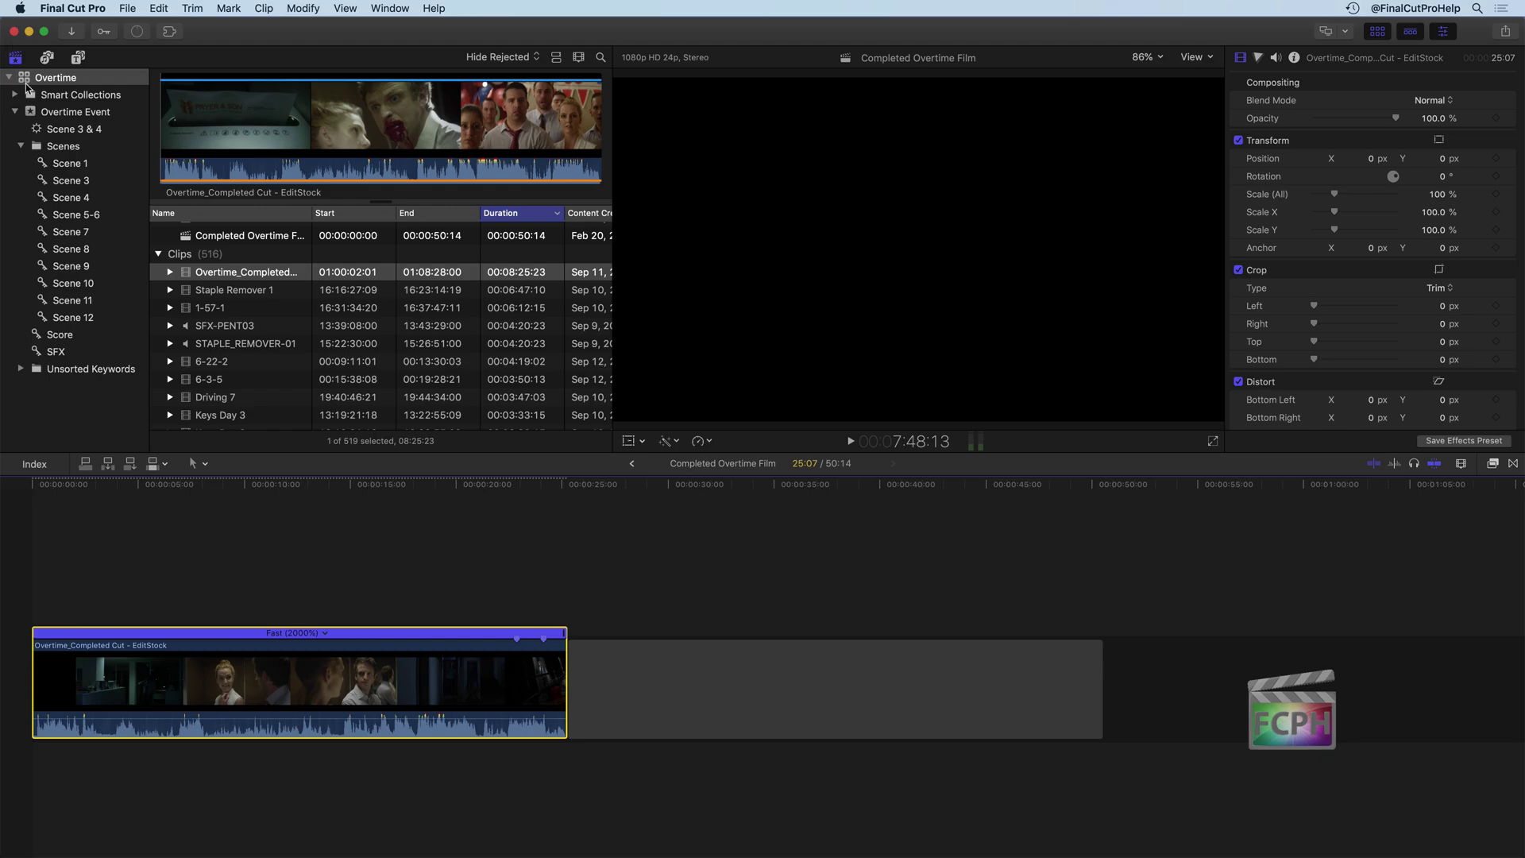
Blade Speed the clip at about 5 seconds and again at about 15 seconds
left_click(140, 483)
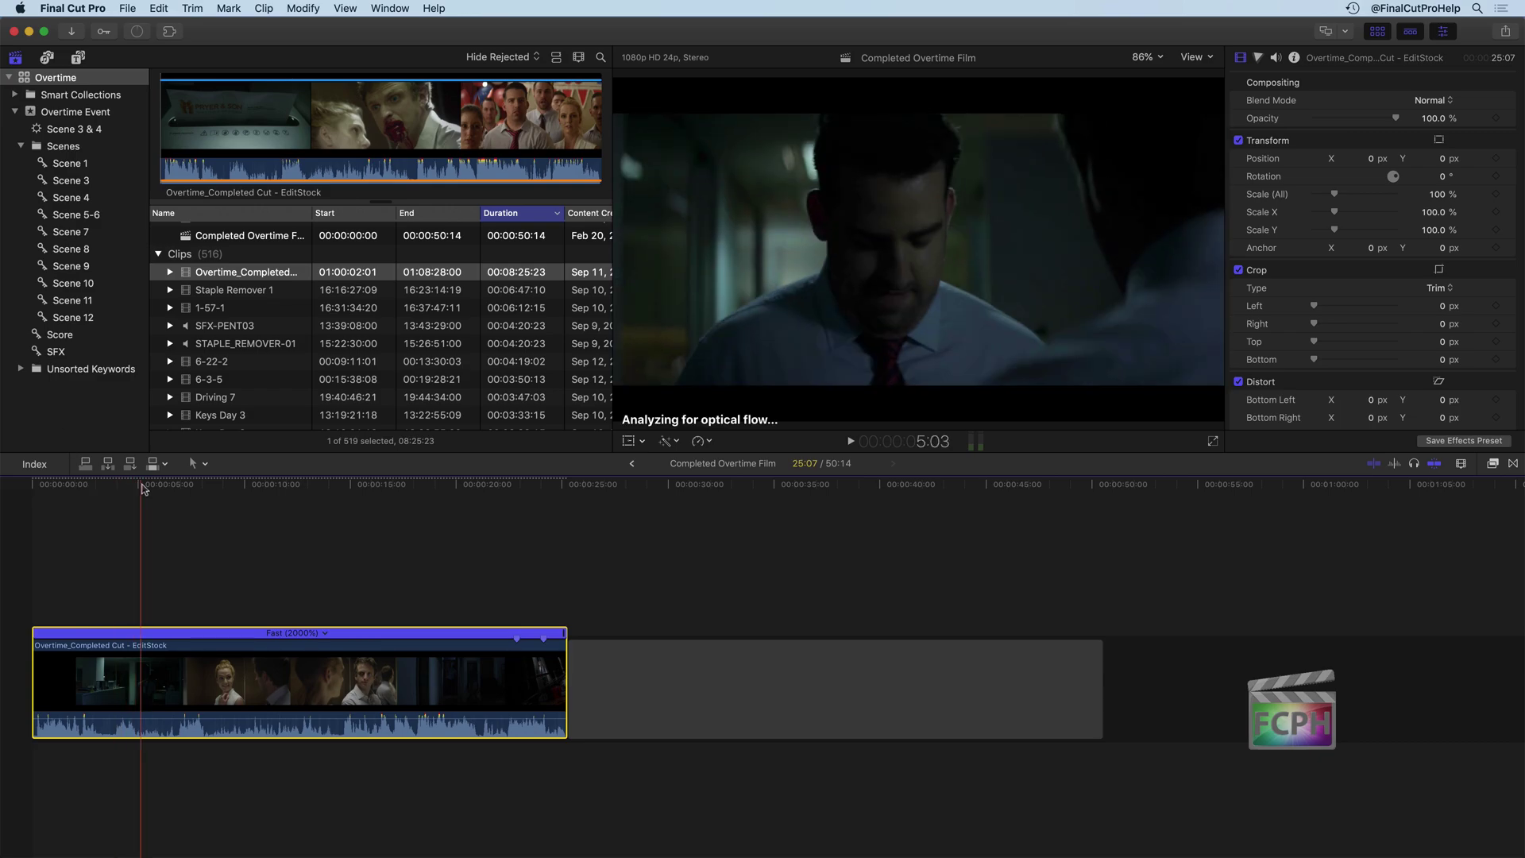
left_click(699, 442)
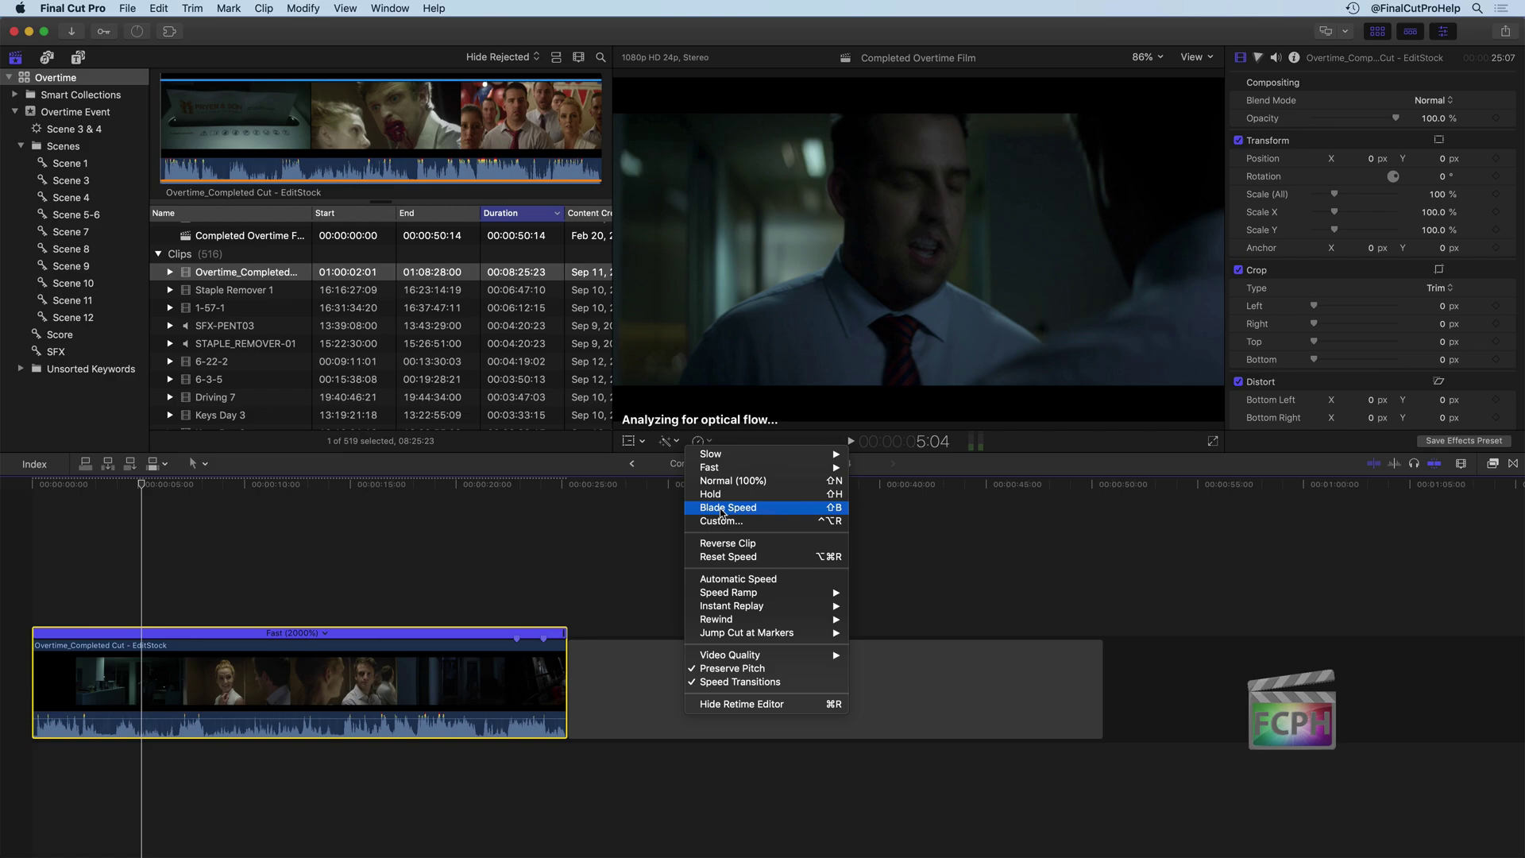
left_click(722, 512)
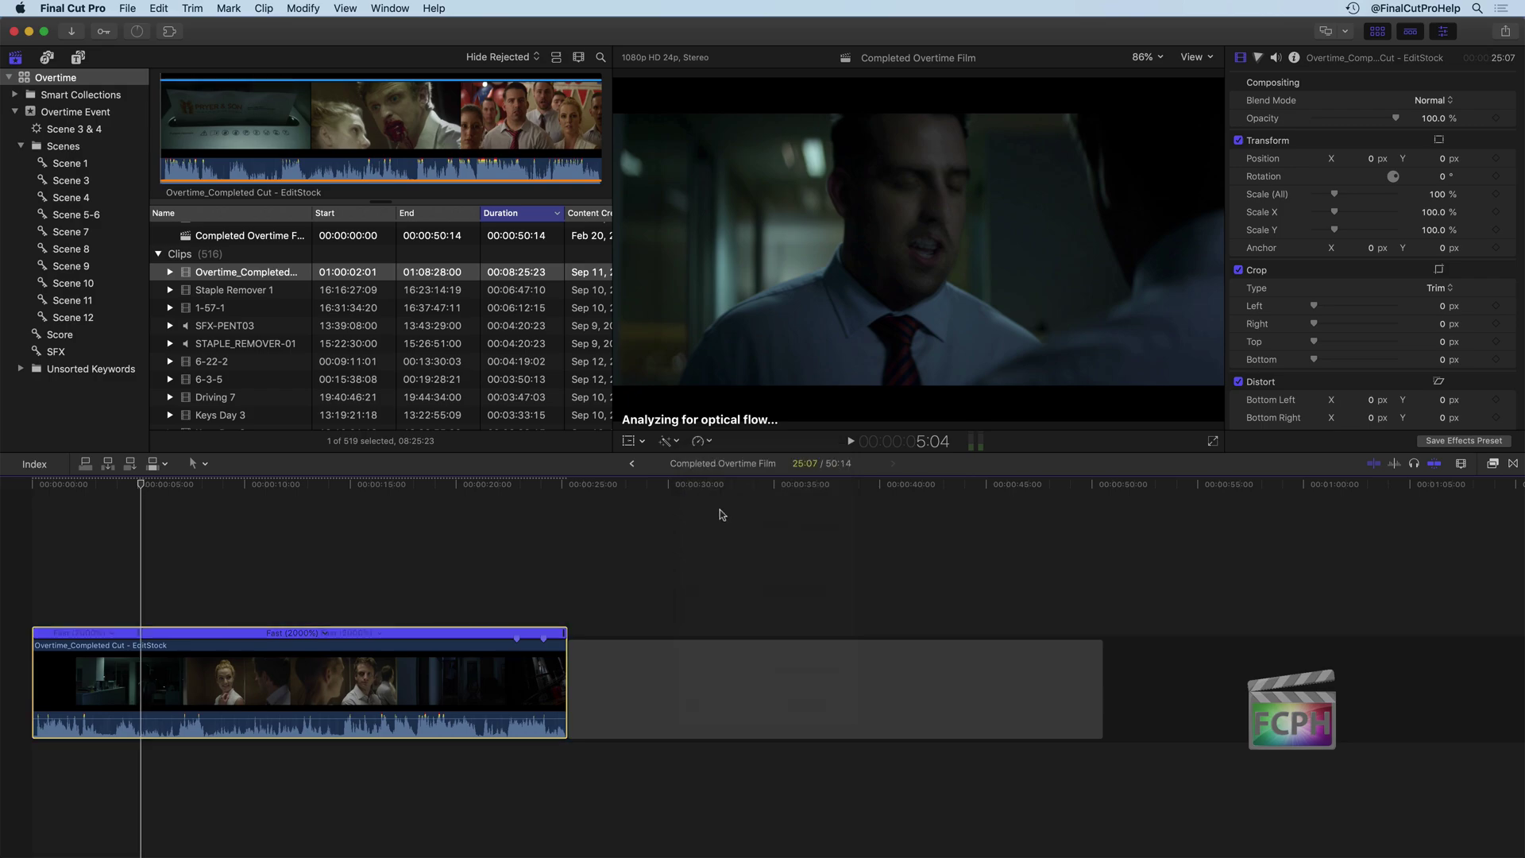
left_click(367, 489)
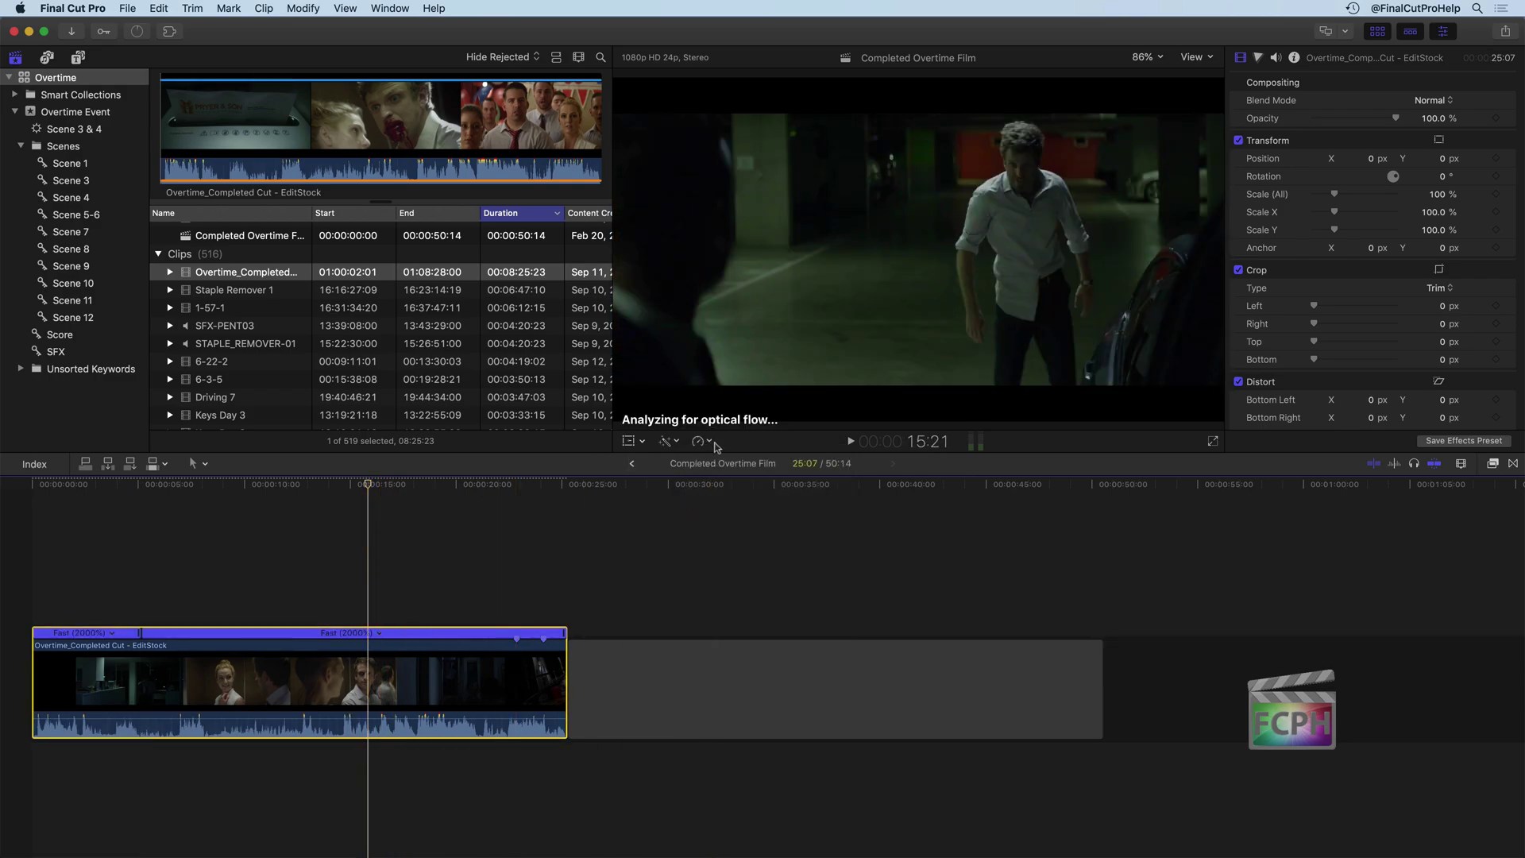
left_click(699, 441)
left_click(731, 508)
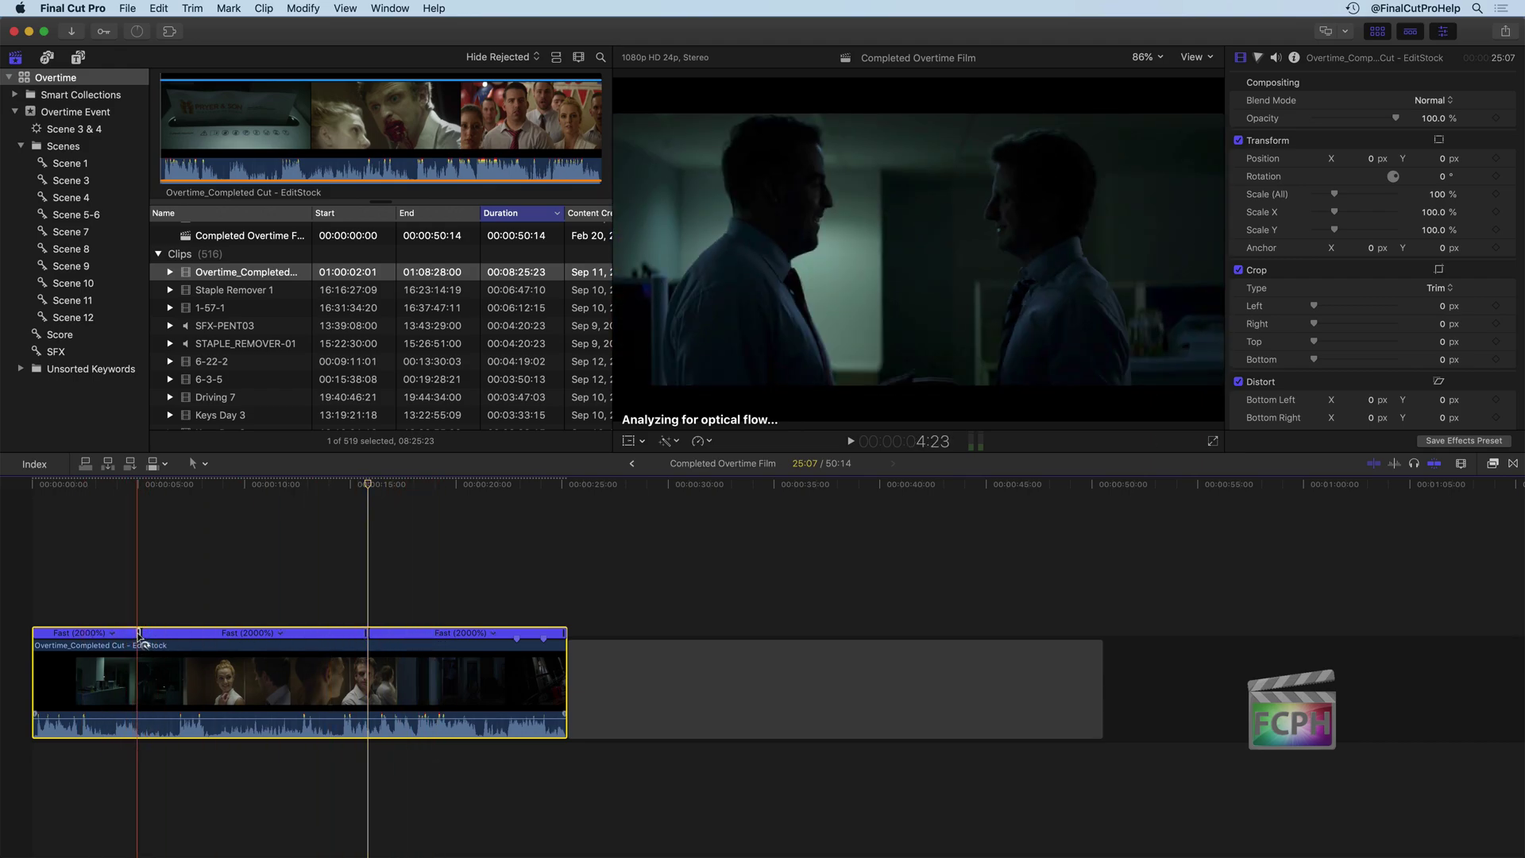
Set the three speed sections to 3876%, 4678% and 544%
left_click_drag(139, 633, 87, 633)
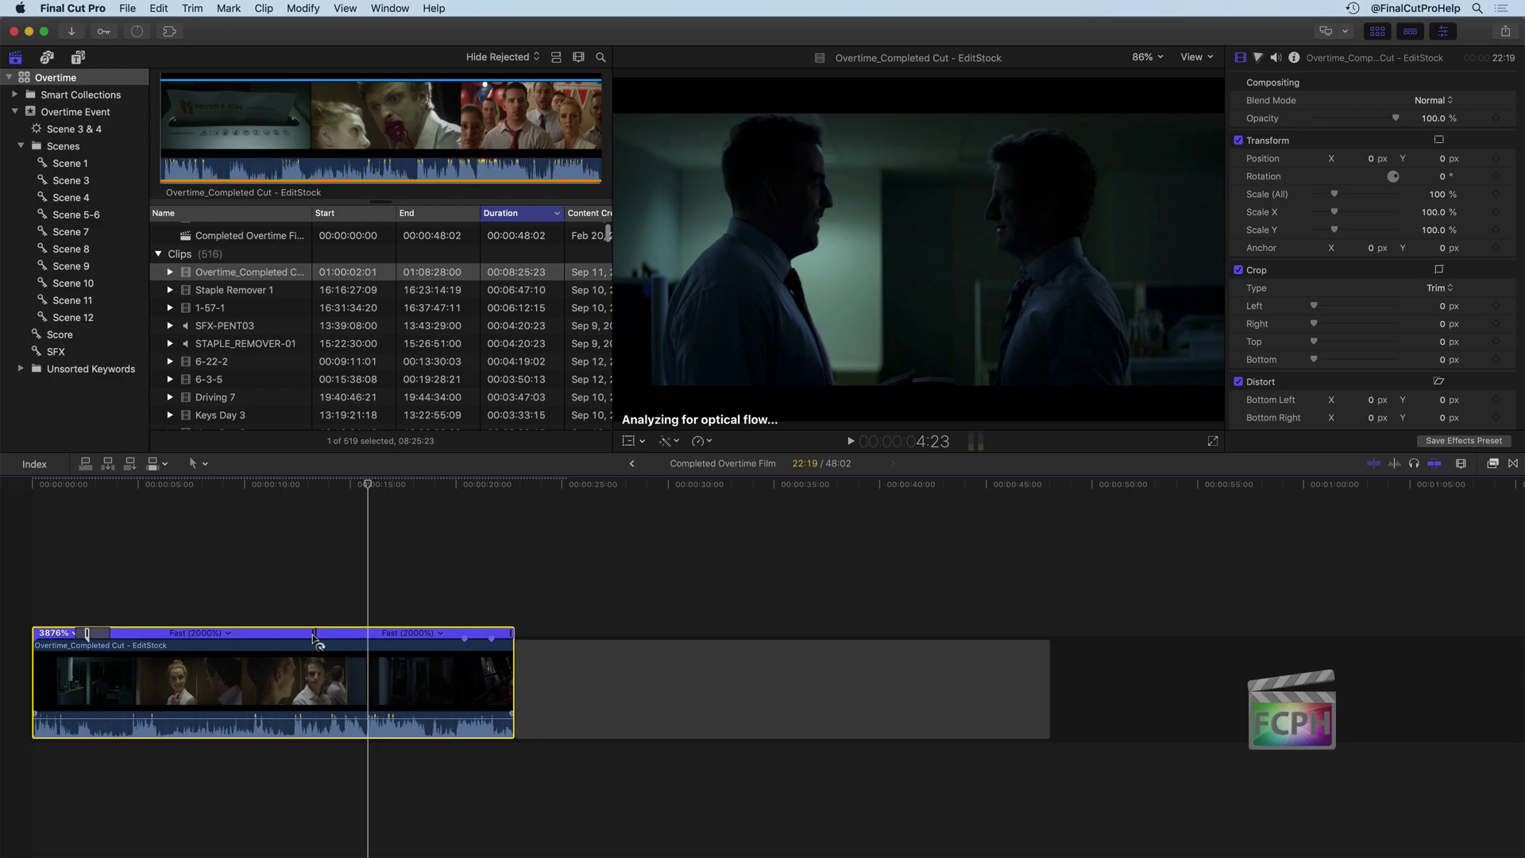
left_click_drag(315, 633, 212, 639)
key("super+z")
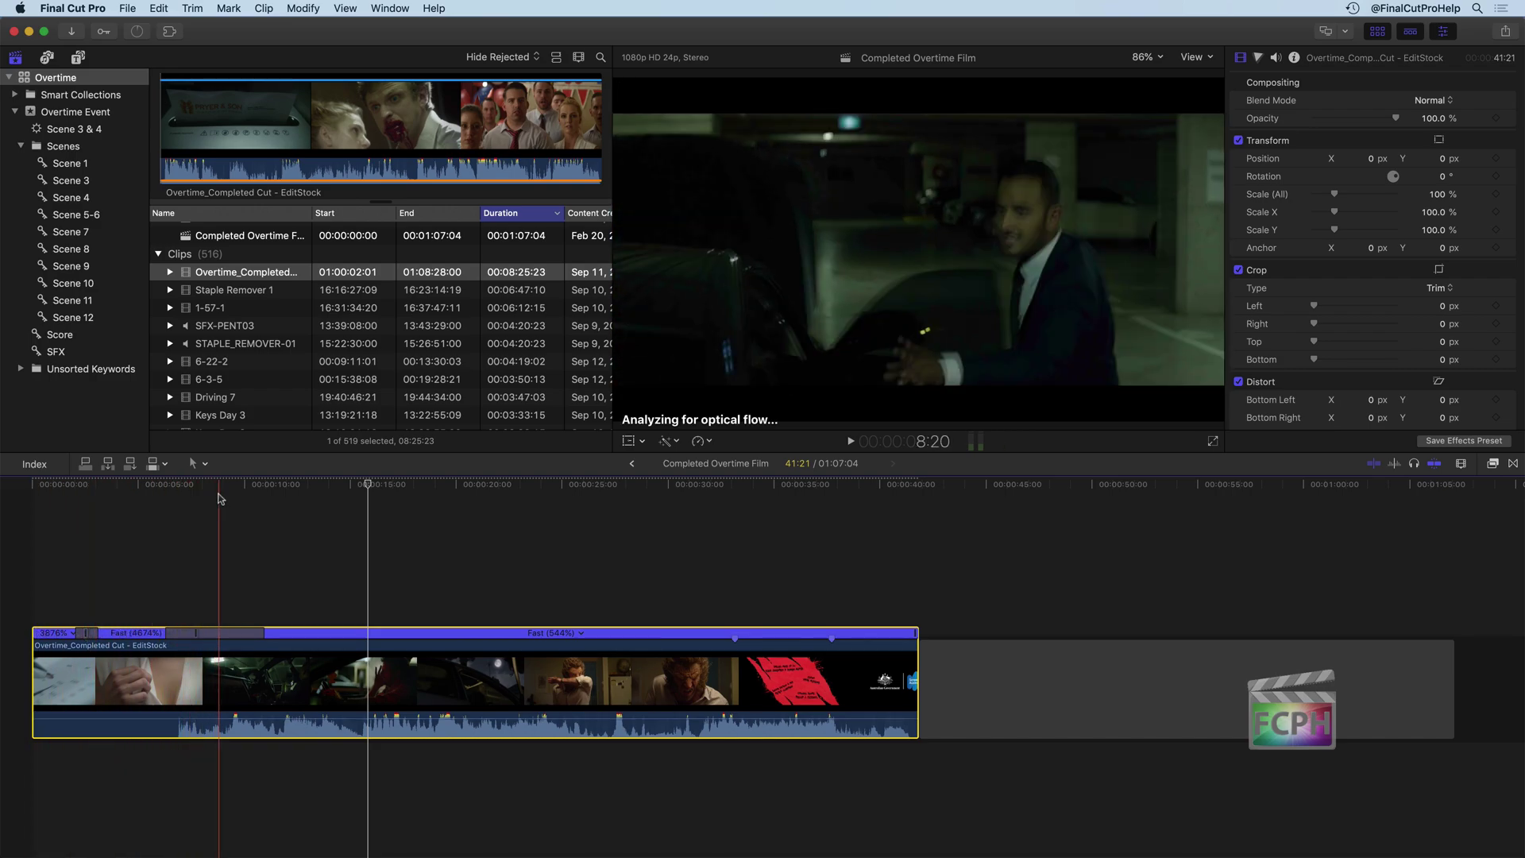
left_click(205, 484)
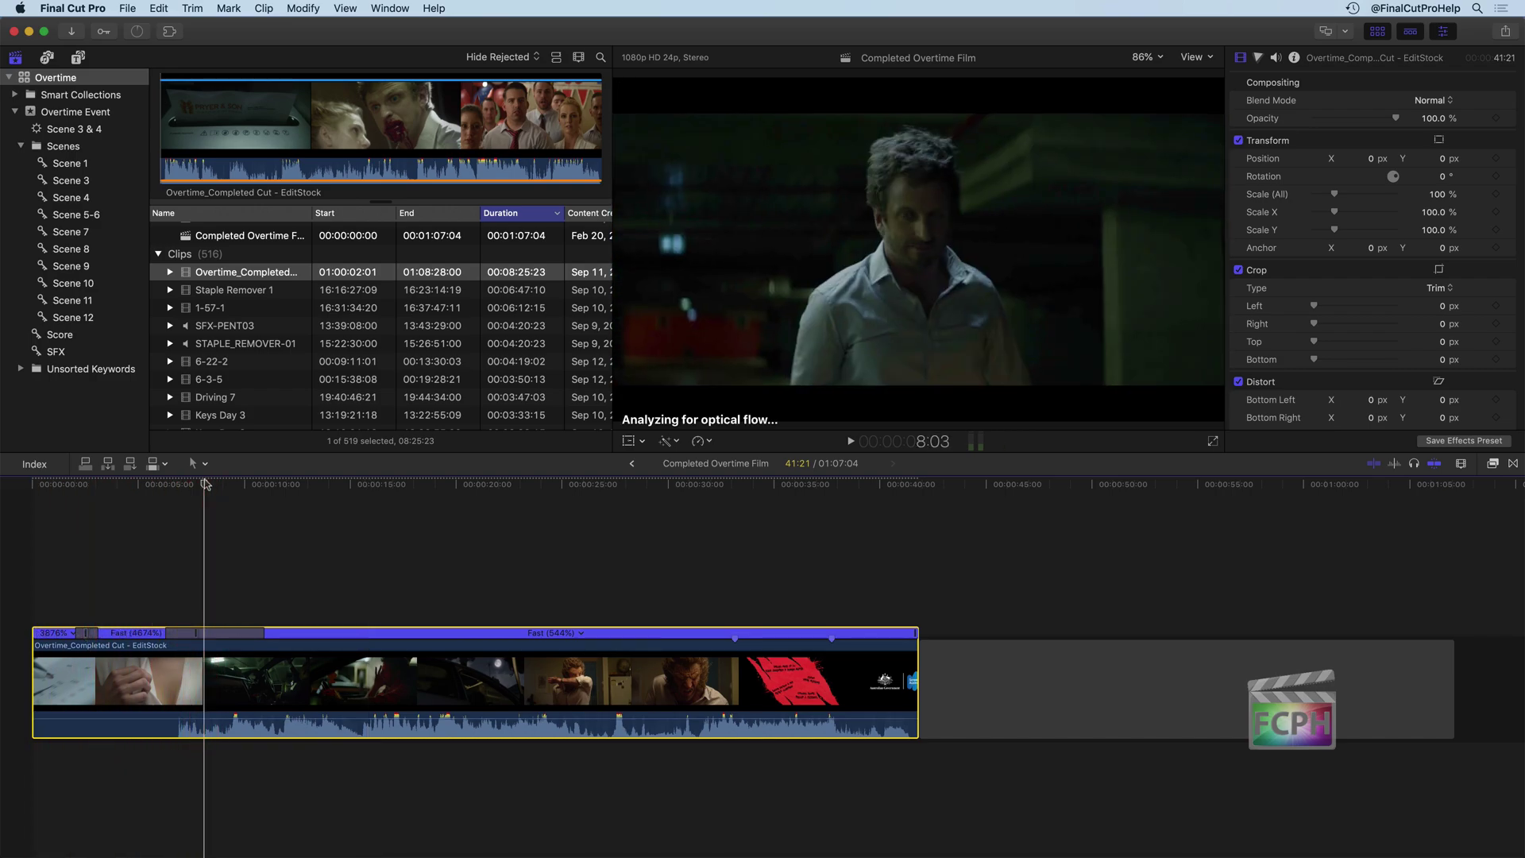